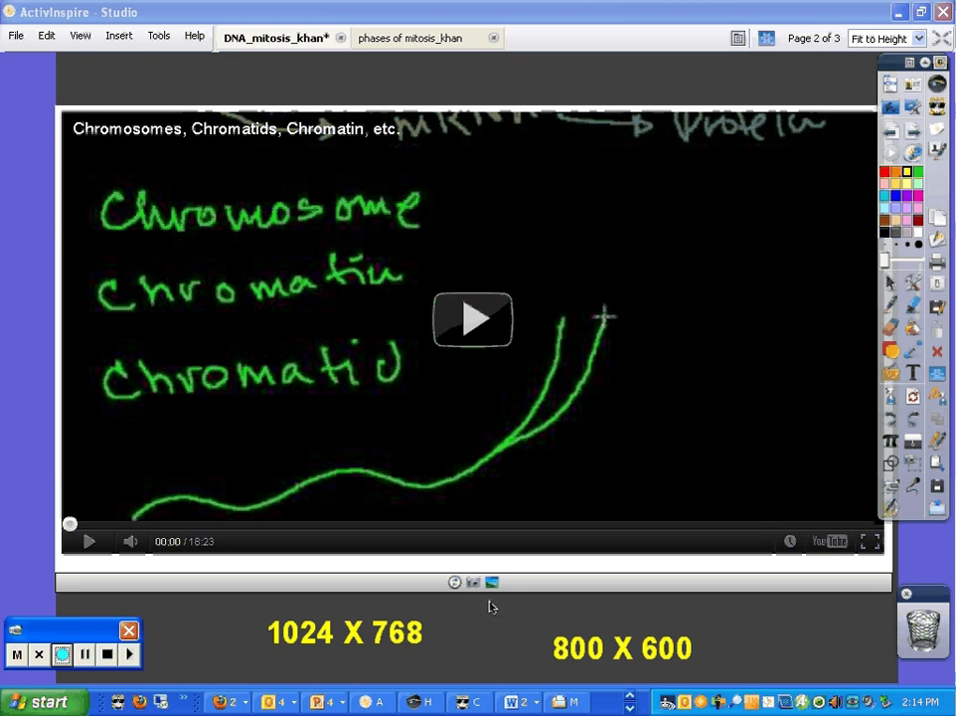
Step: Roll up the toolbox and move the 1024 X 768 label slightly lower on the page
click(925, 63)
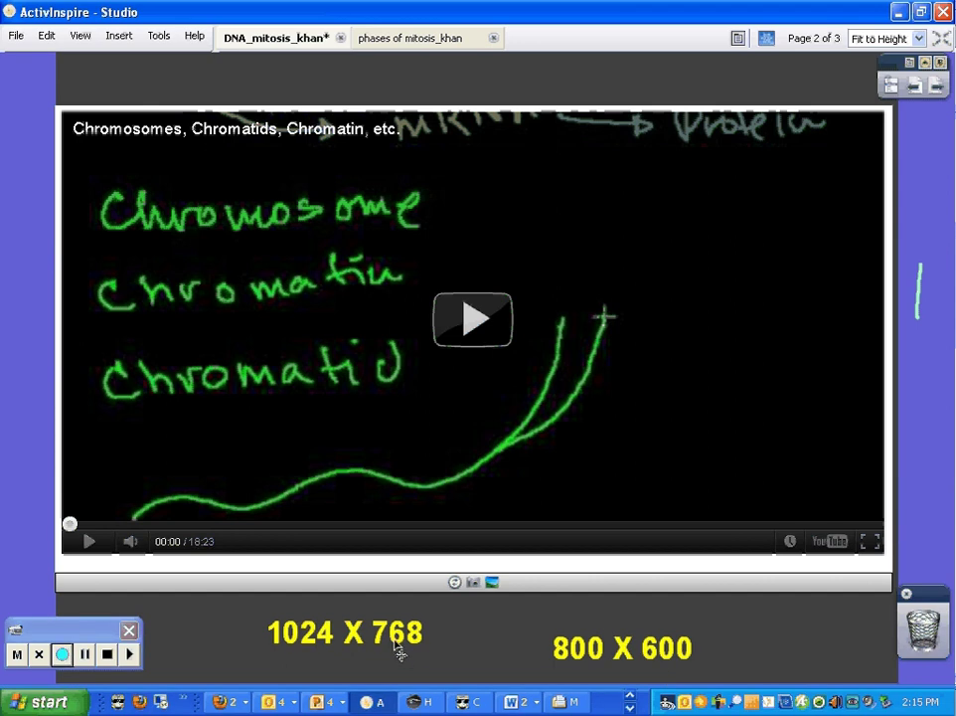
drag(404, 654, 398, 674)
click(624, 646)
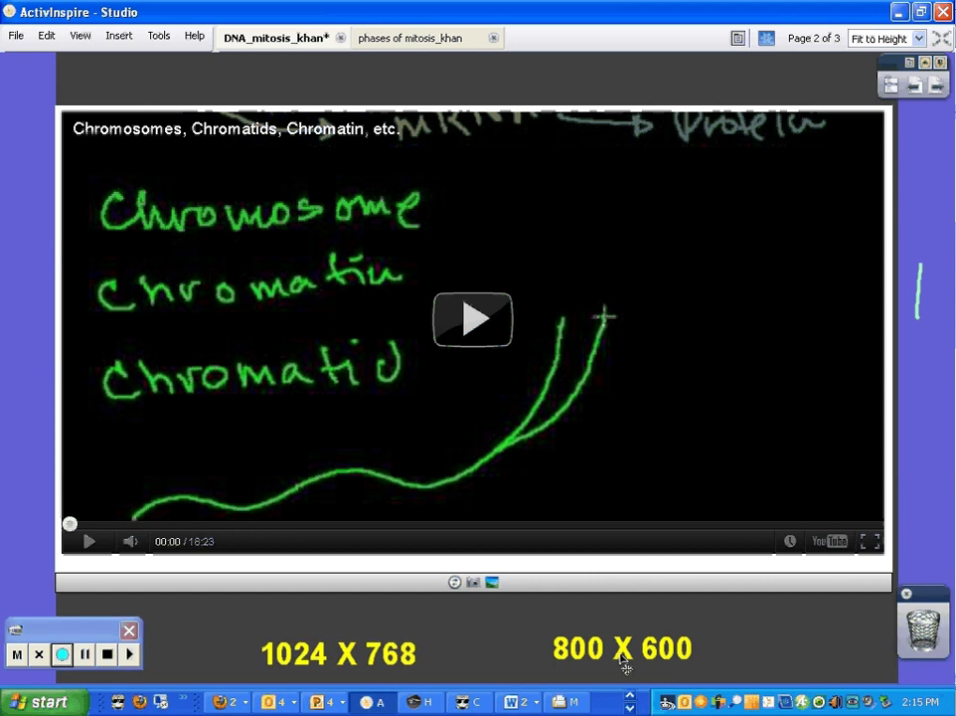
Step: Restore the toolbox and add a text label reading "Screen Resolution" above the video
click(937, 80)
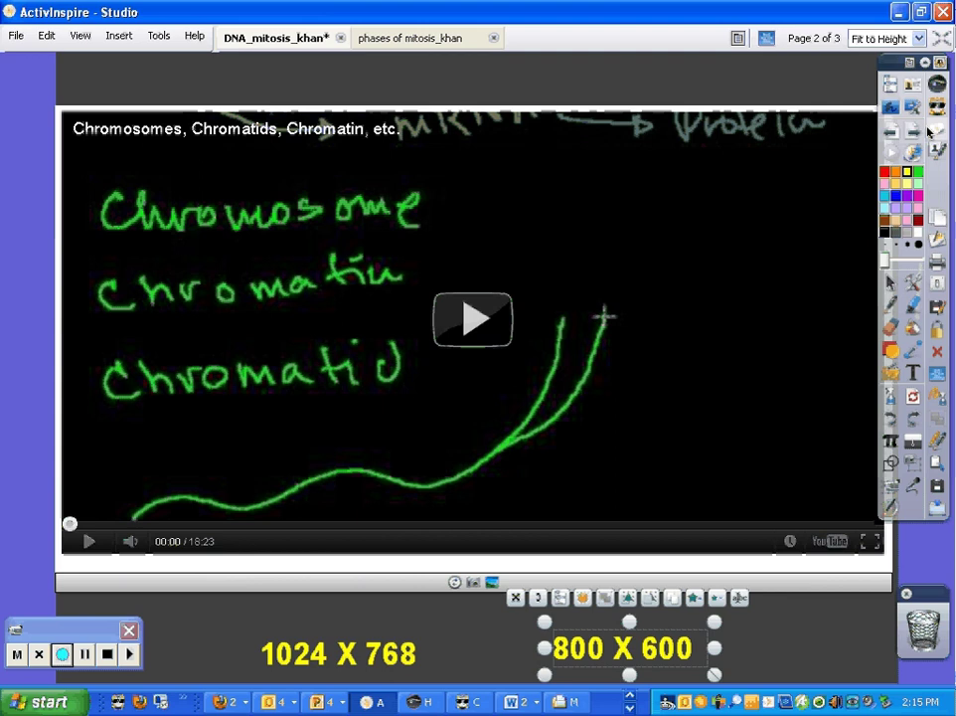
click(913, 372)
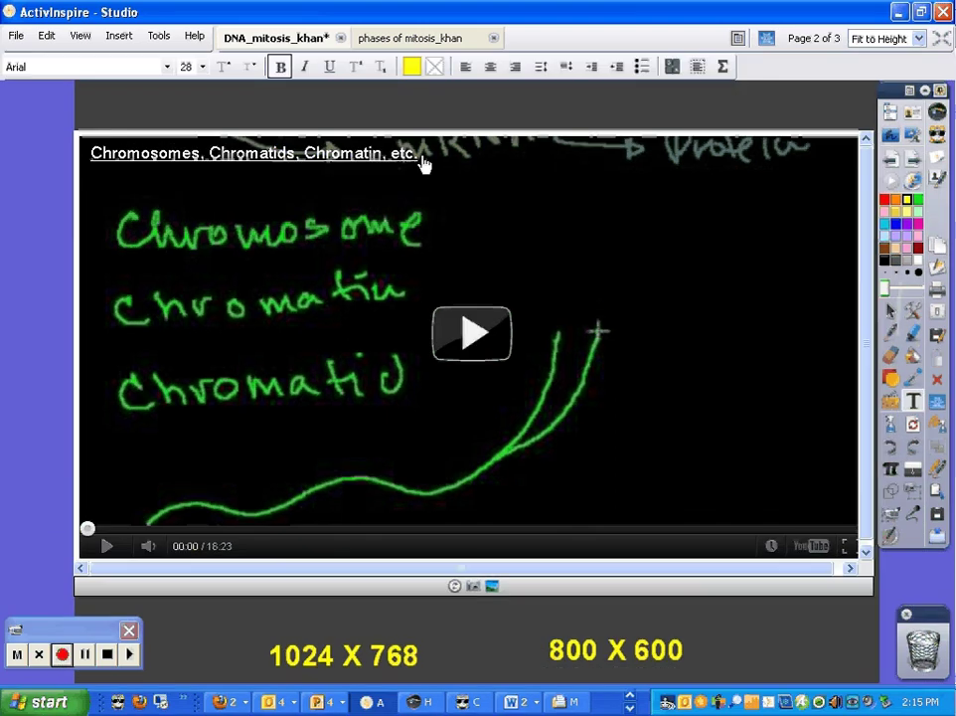
click(254, 105)
text(S)
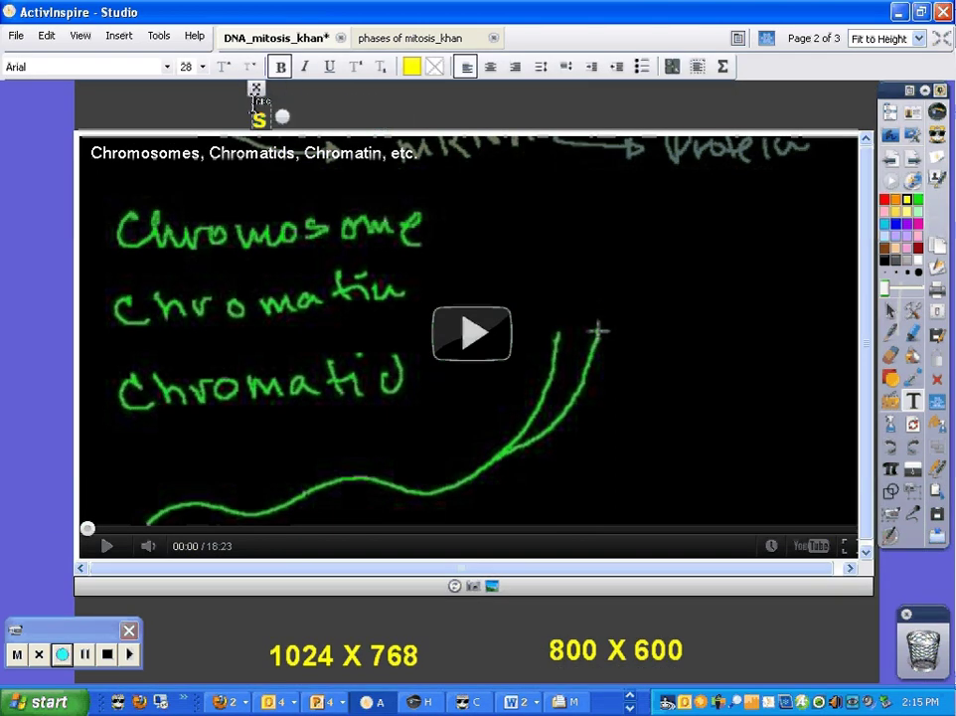
text(creen R)
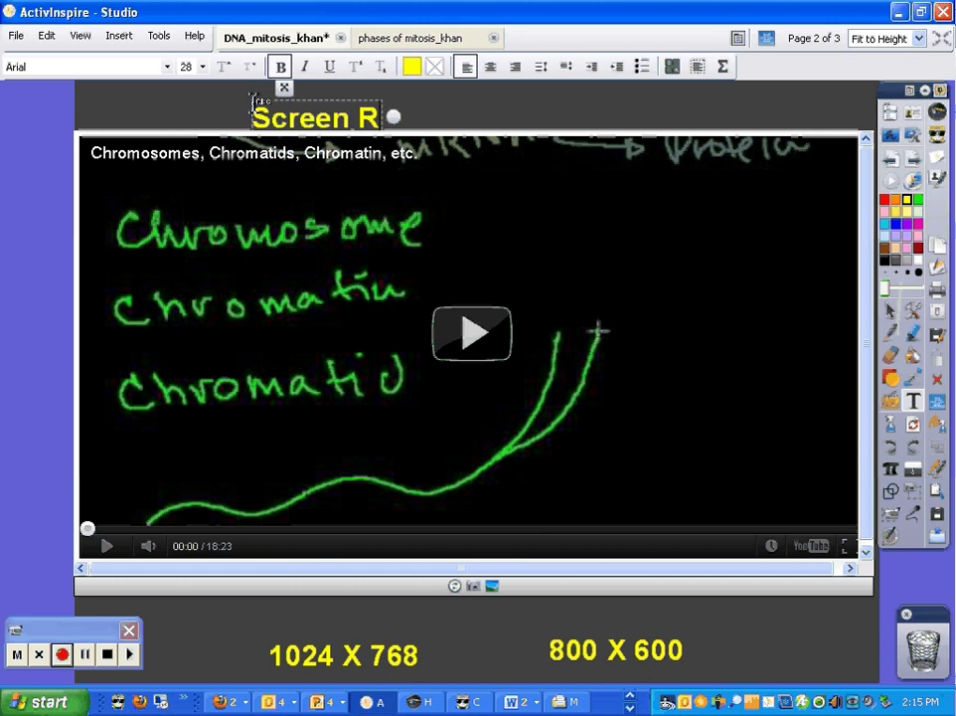
text(esolution)
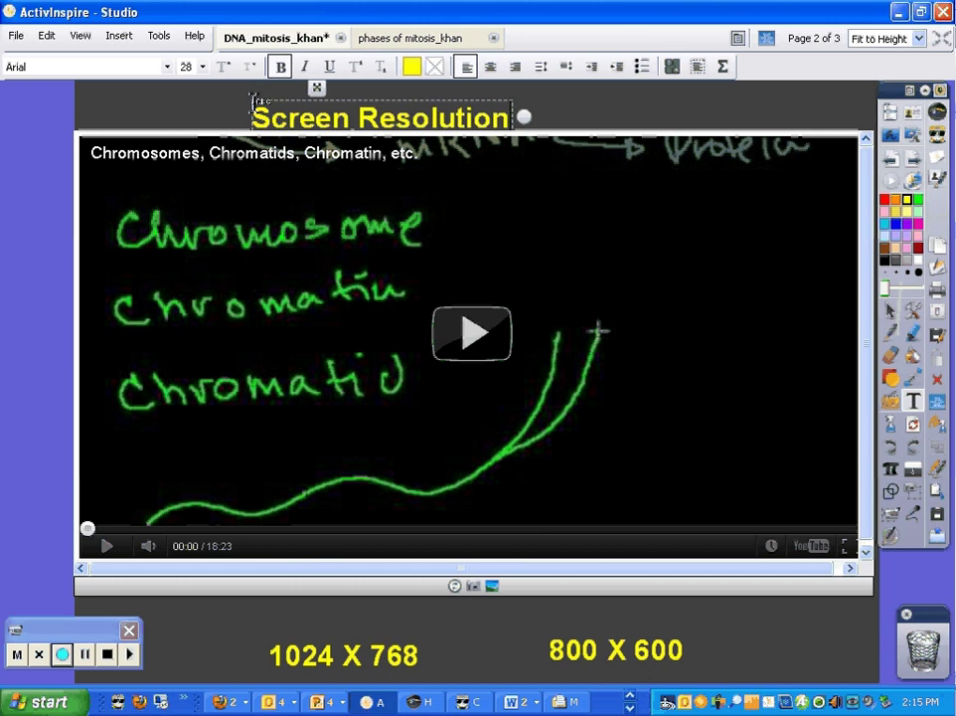
Step: Position the Screen Resolution heading and the 1024 X 768 label side by side above the video
drag(327, 87, 188, 78)
click(696, 247)
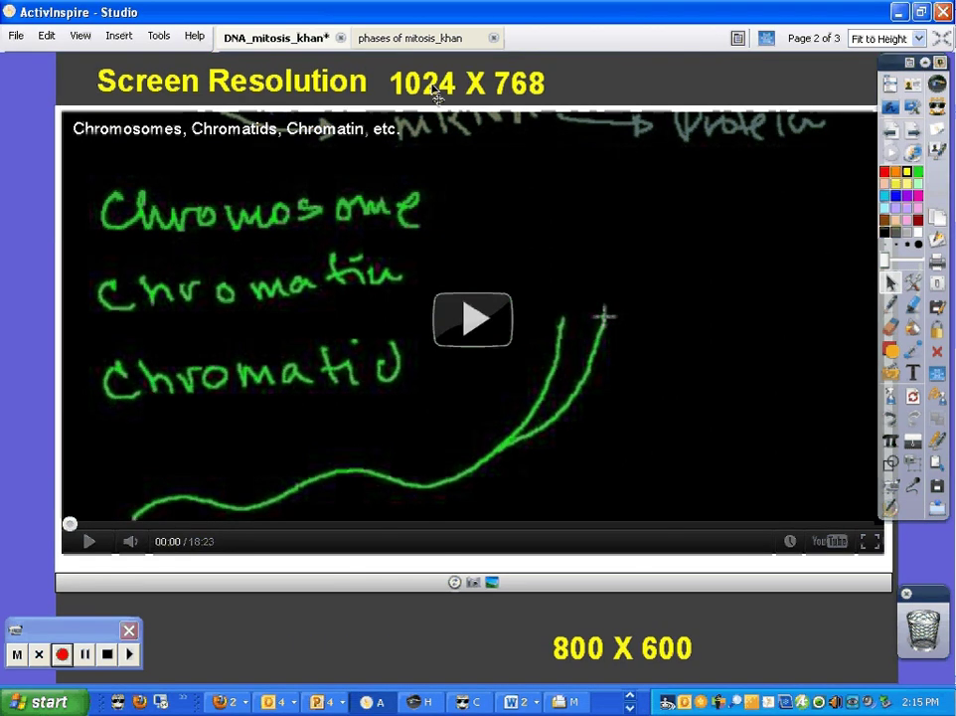
drag(438, 95, 450, 91)
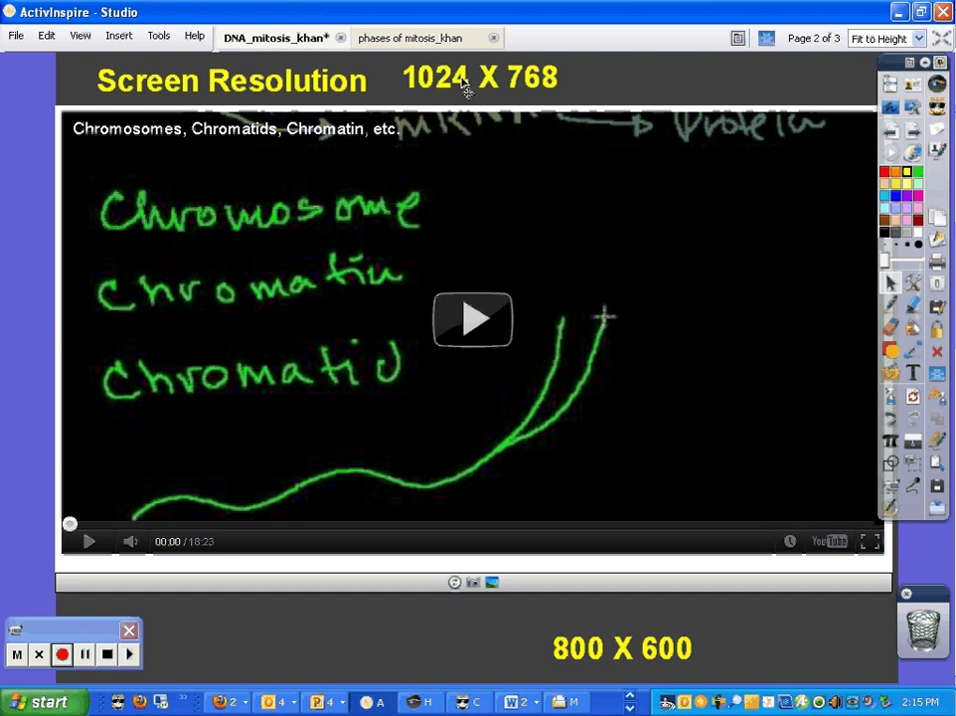
drag(465, 86, 474, 91)
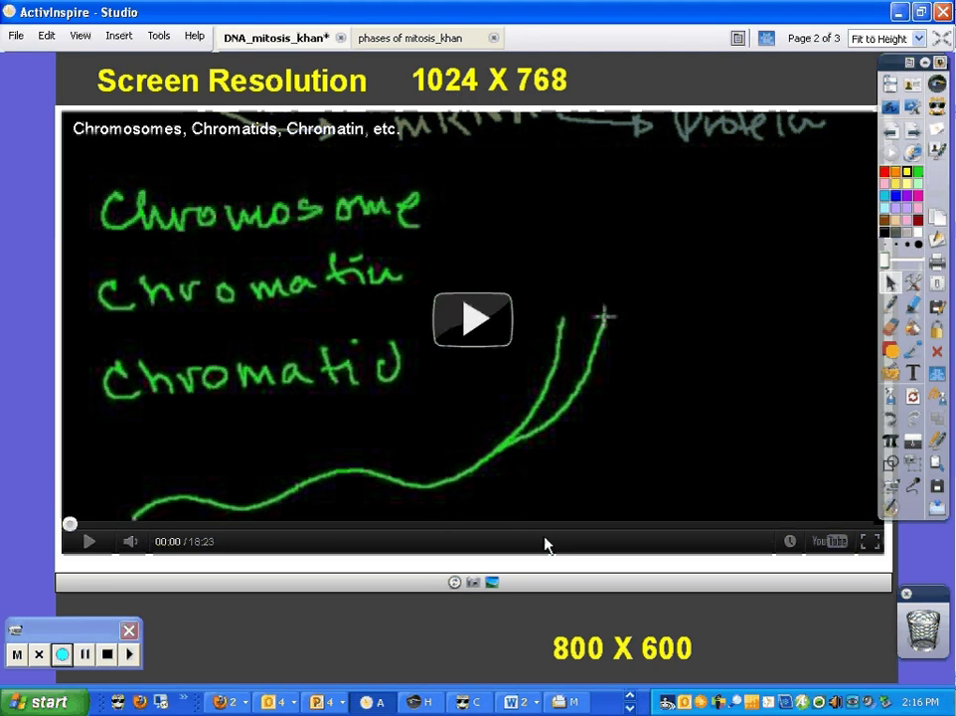
Step: Show the Windows desktop and open the monitor settings in the display properties
right_click(602, 702)
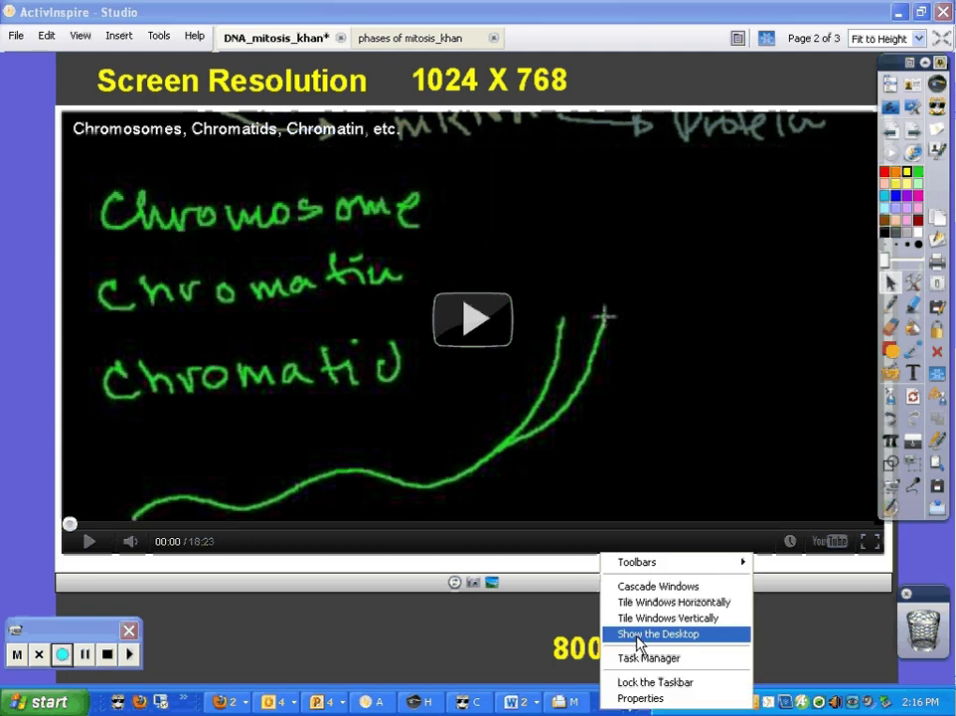
click(636, 634)
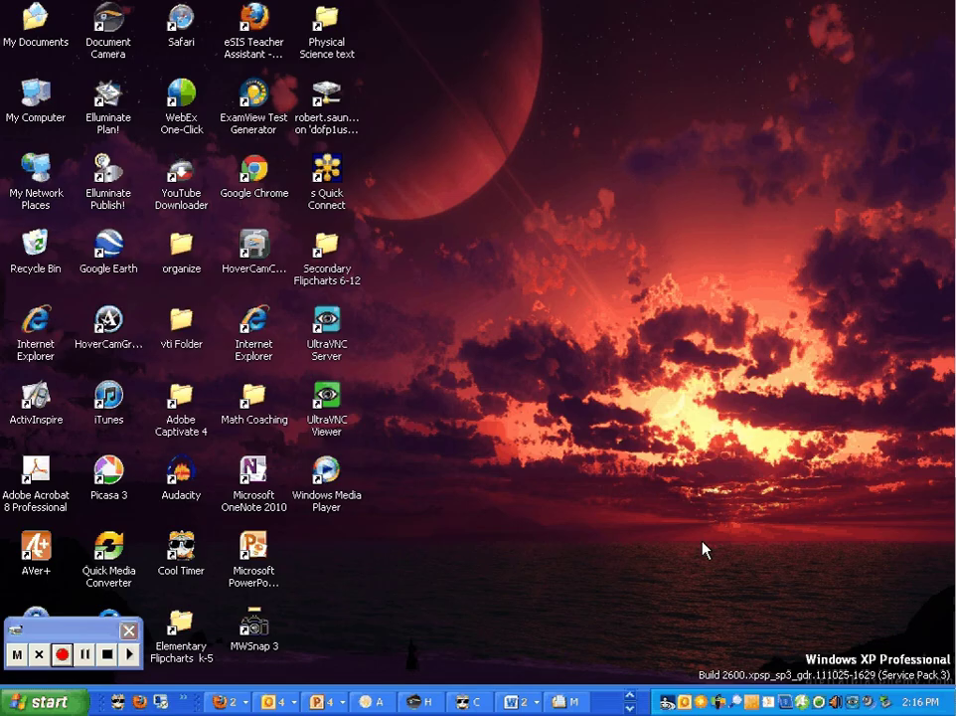
right_click(491, 167)
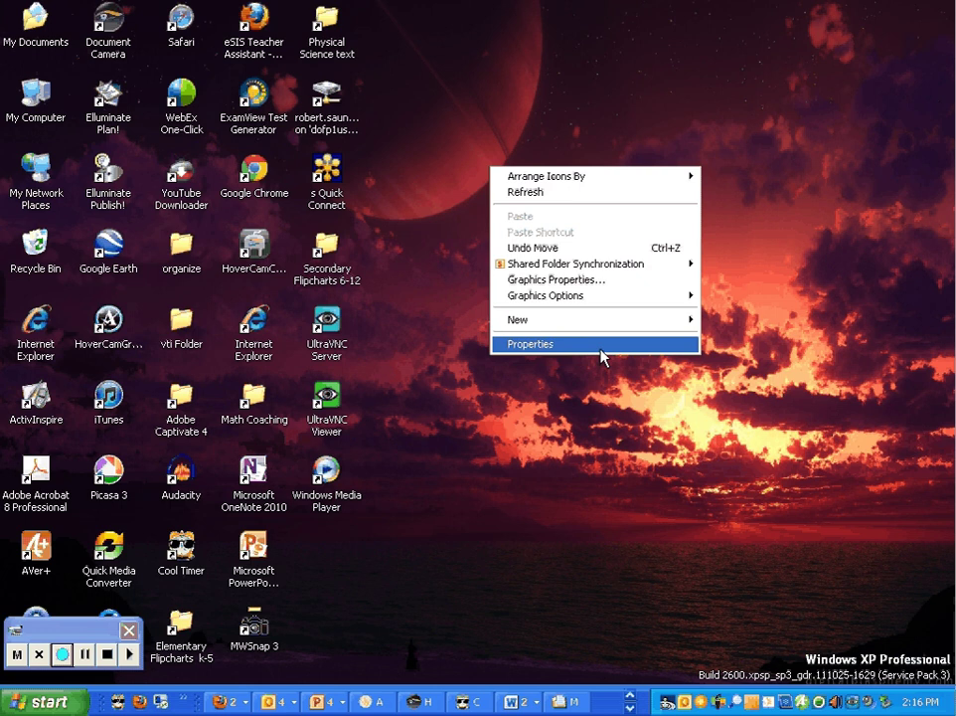
click(602, 356)
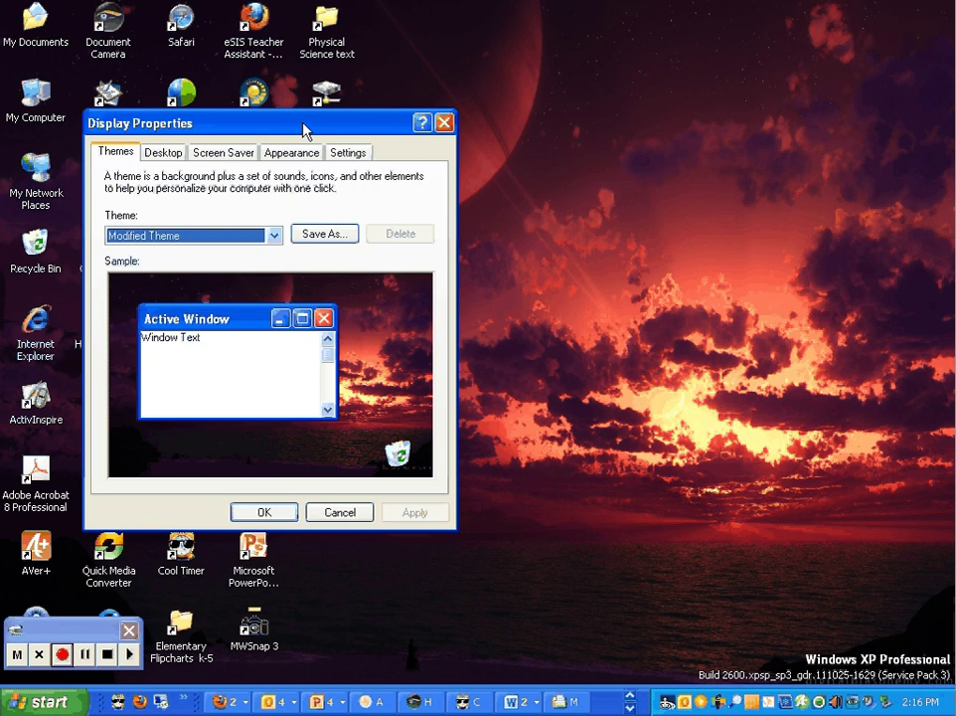
drag(304, 130, 481, 137)
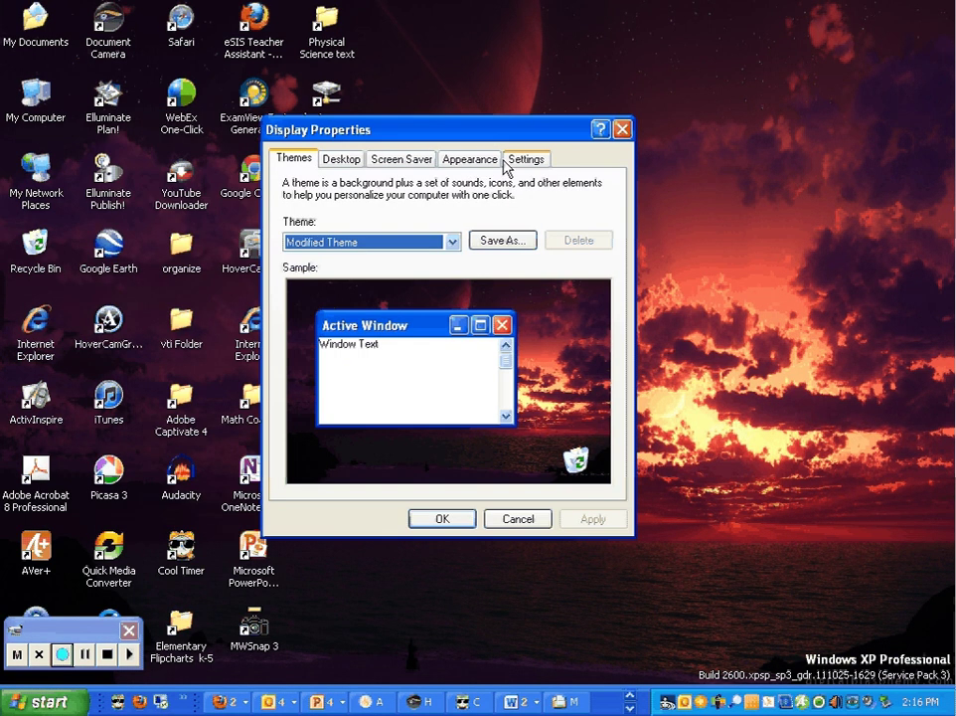
click(508, 161)
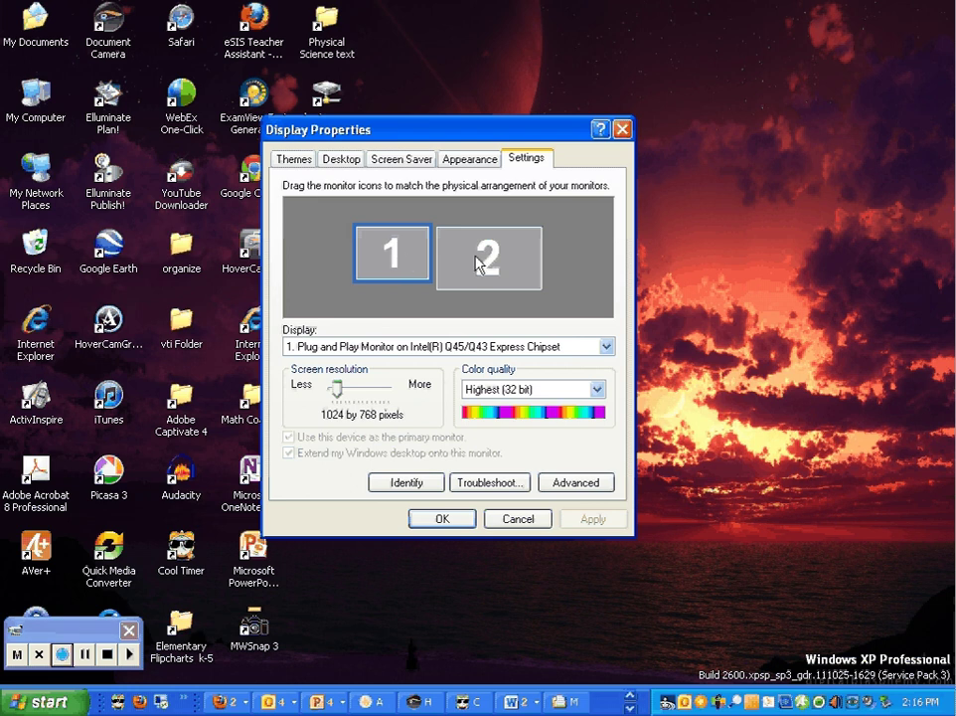
Step: Check the screen resolution of monitors 2 and 1, cancel the display properties and return to ActivInspire
click(480, 263)
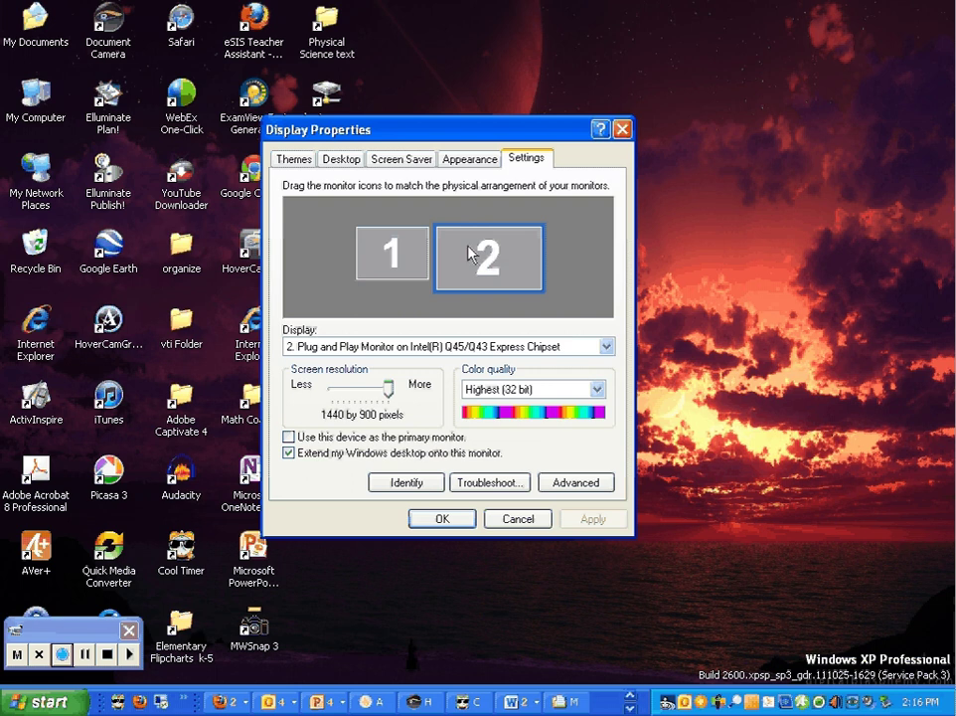
click(407, 262)
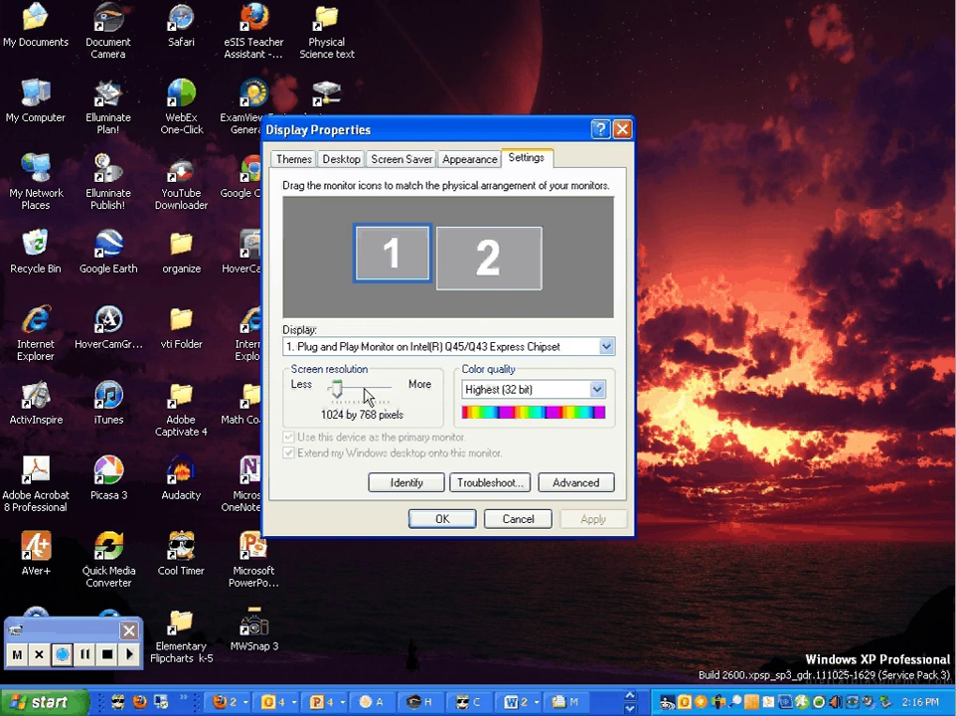
click(517, 519)
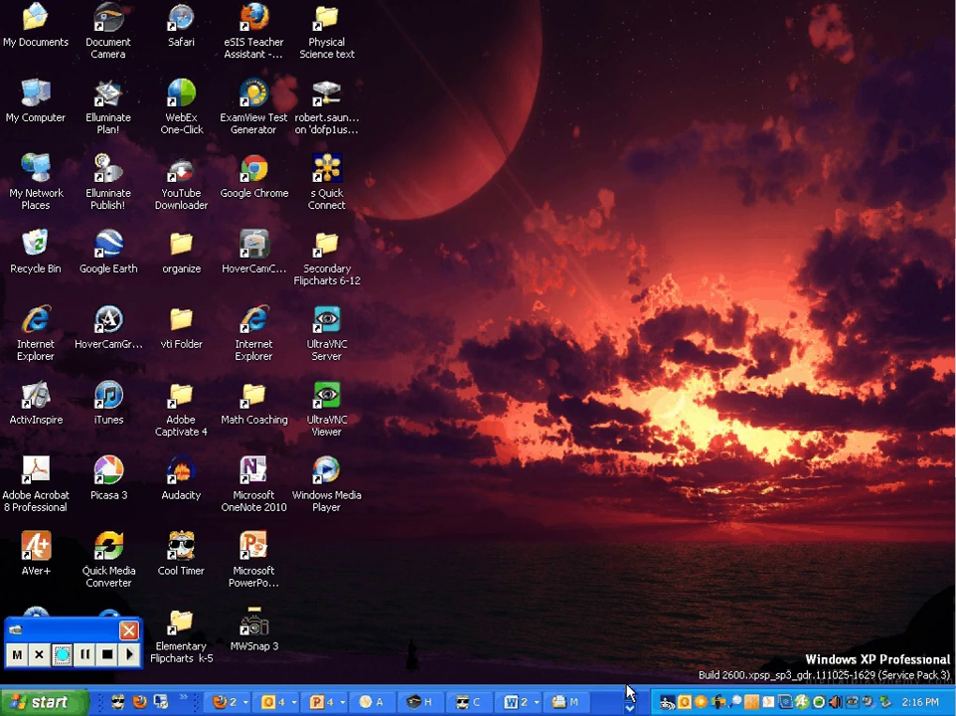
click(388, 703)
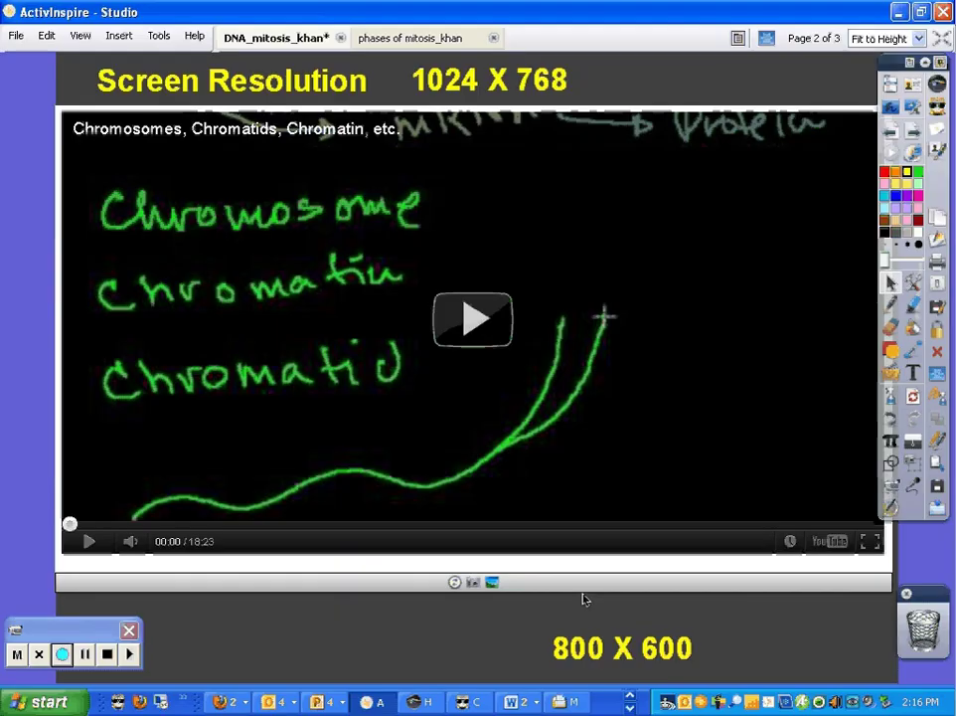
Step: Discard the 800 X 600 label in the trash and create a new blank flipchart
mouse_move(545, 658)
mouse_down()
mouse_move(561, 657)
mouse_move(560, 647)
mouse_up()
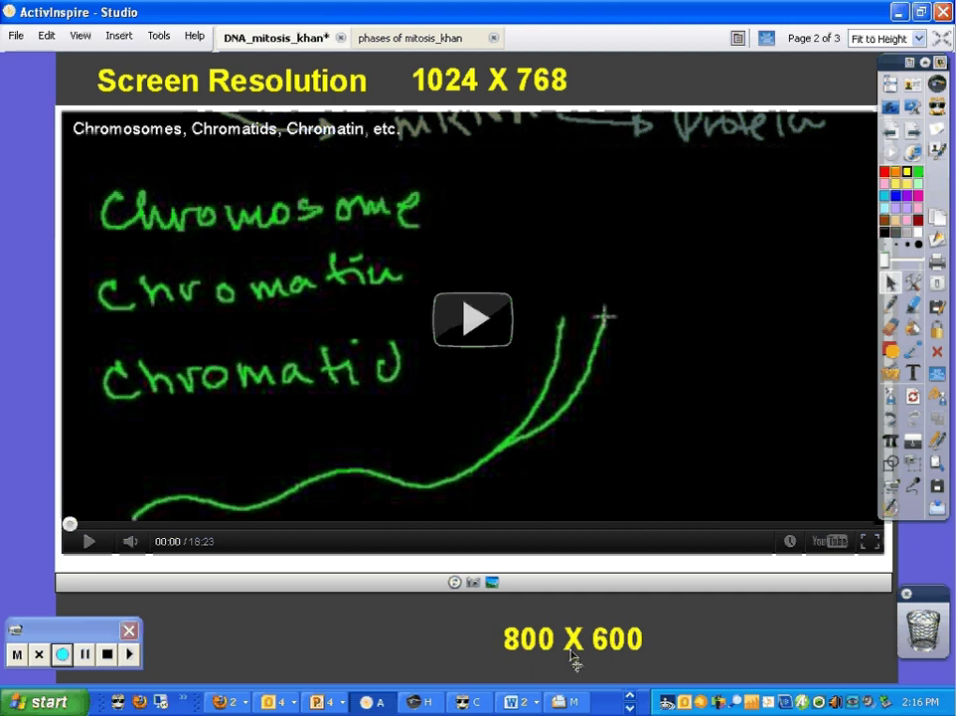
drag(554, 653, 920, 632)
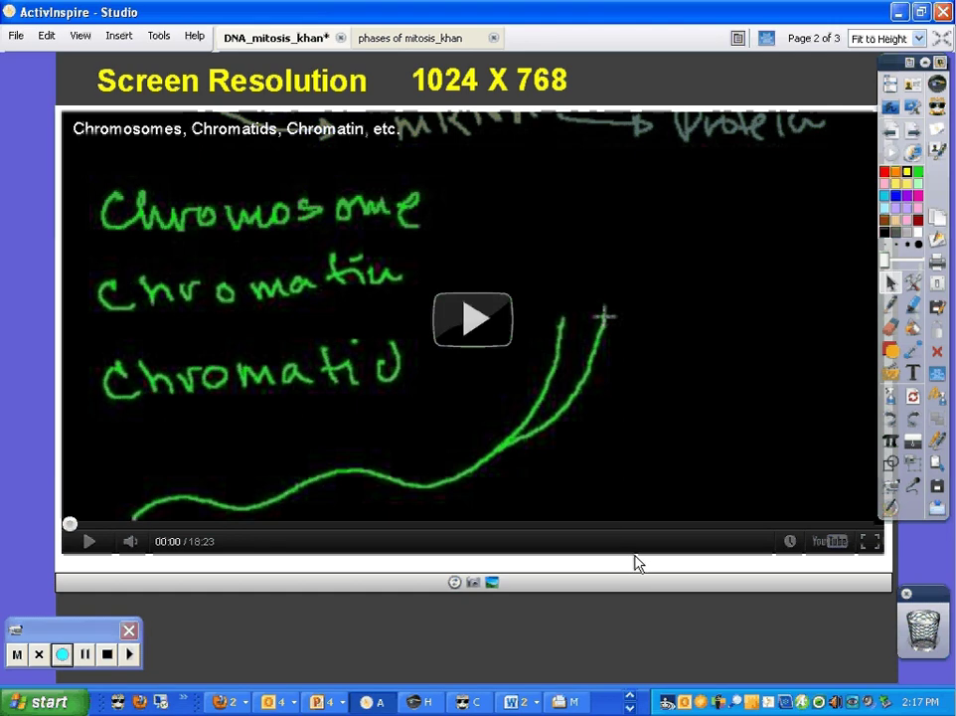
click(16, 36)
click(40, 59)
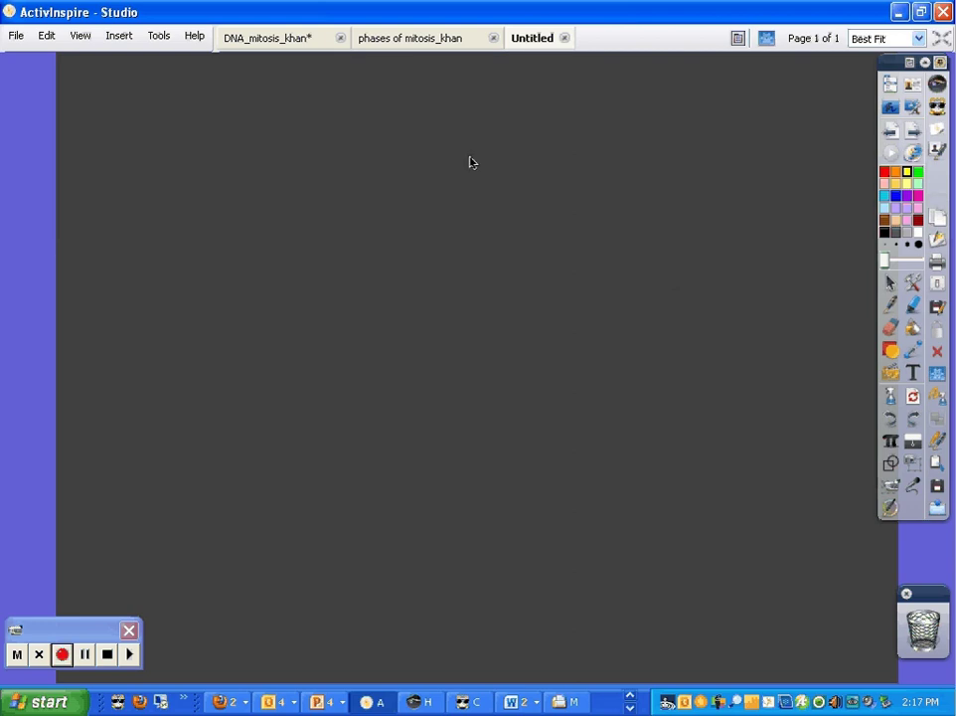
Step: Switch to Google Chrome and go to youtube.com
click(45, 704)
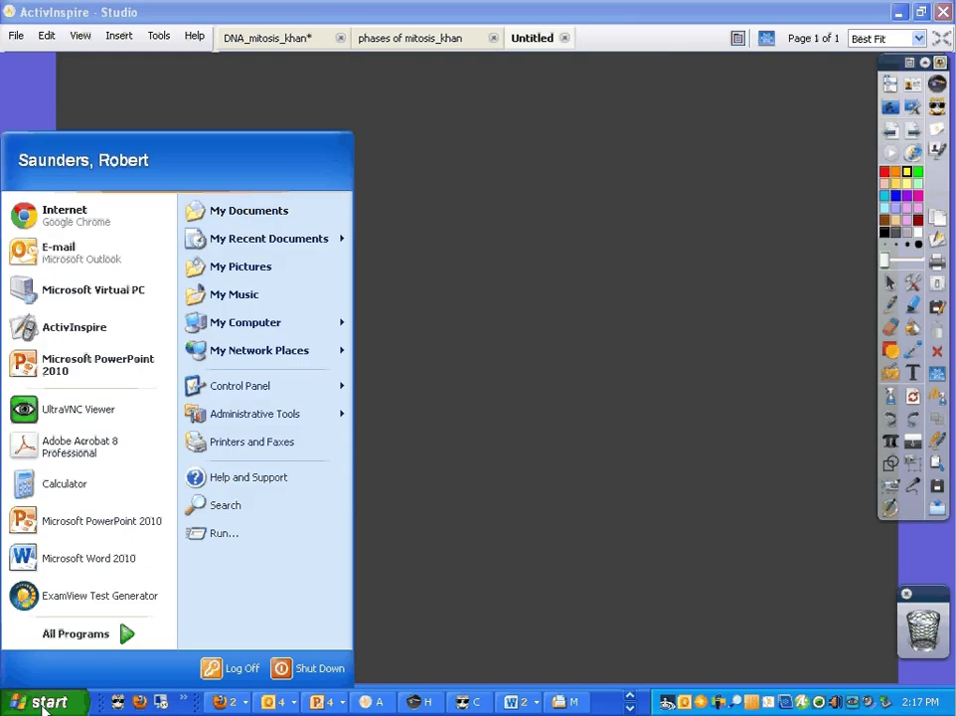
click(108, 233)
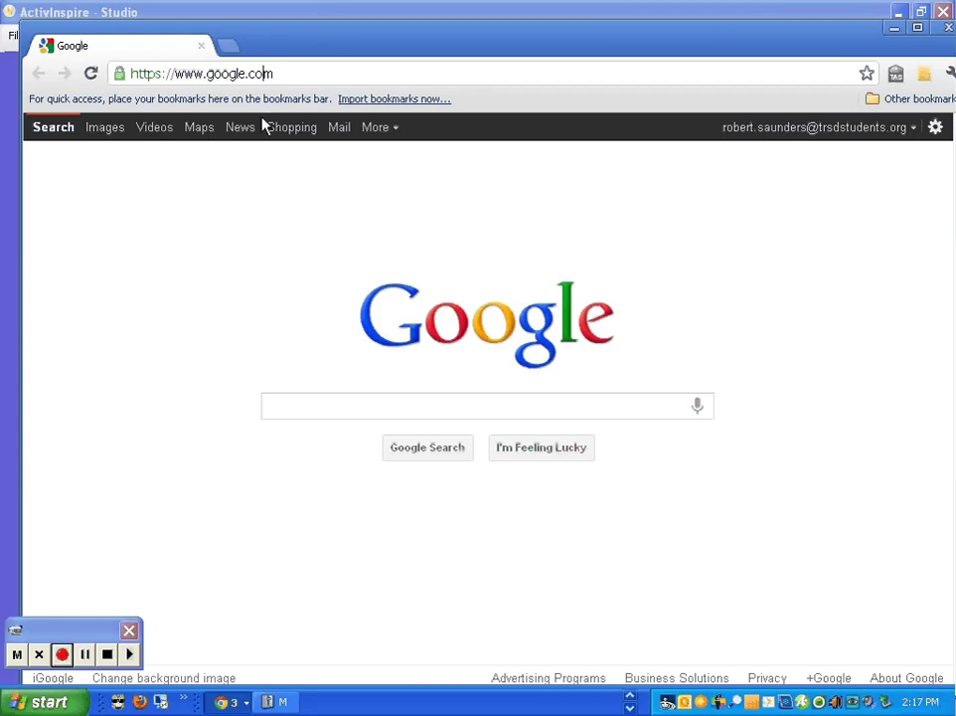
drag(299, 68, 151, 69)
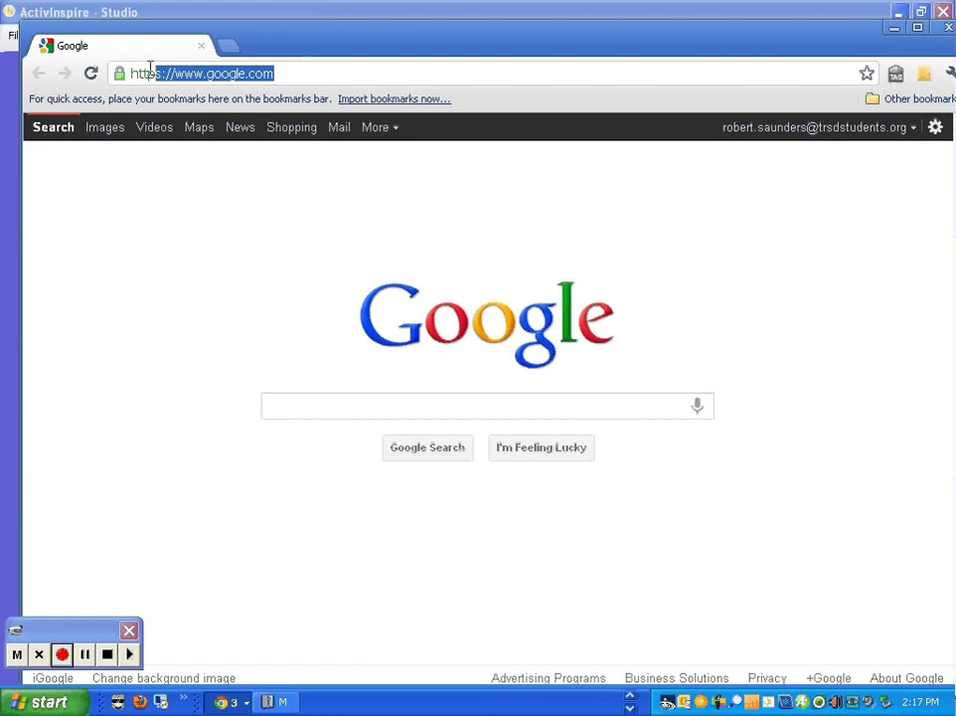
key(BackSpace)
key(BackSpace)
key(BackSpace)
key(BackSpace)
key(BackSpace)
text(youtube)
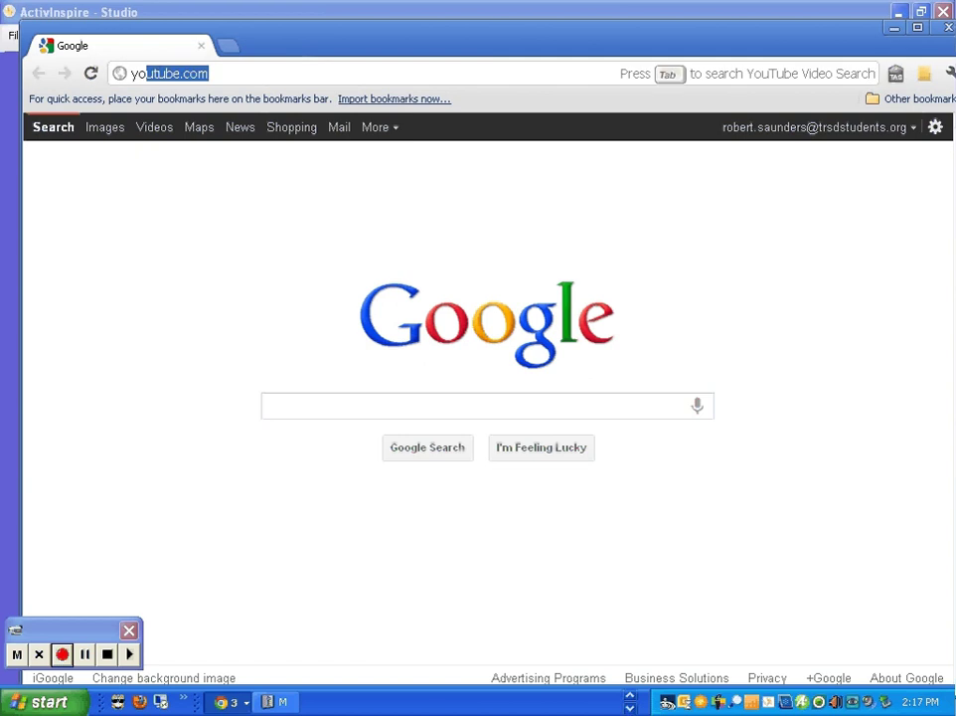
key(Return)
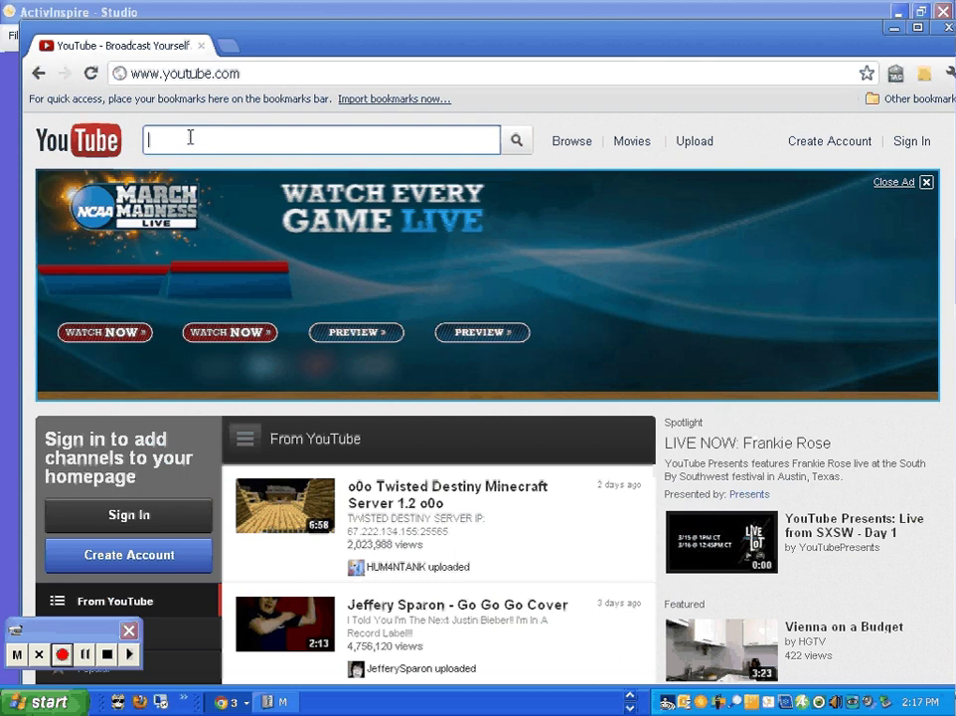
Step: Search YouTube for "khan academy biology"
text(k)
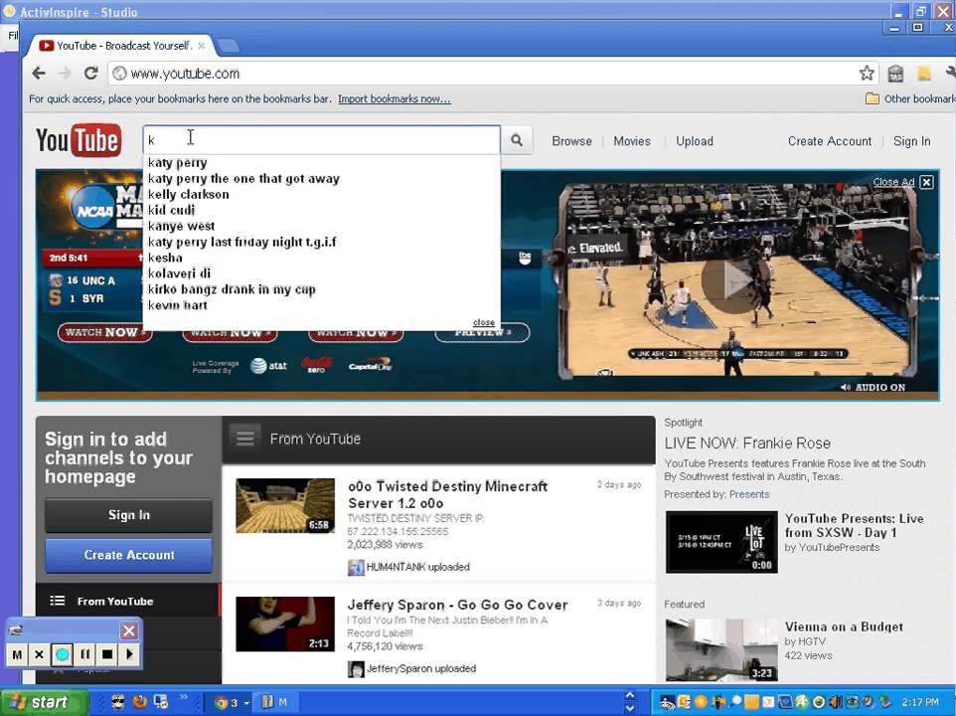
text(han)
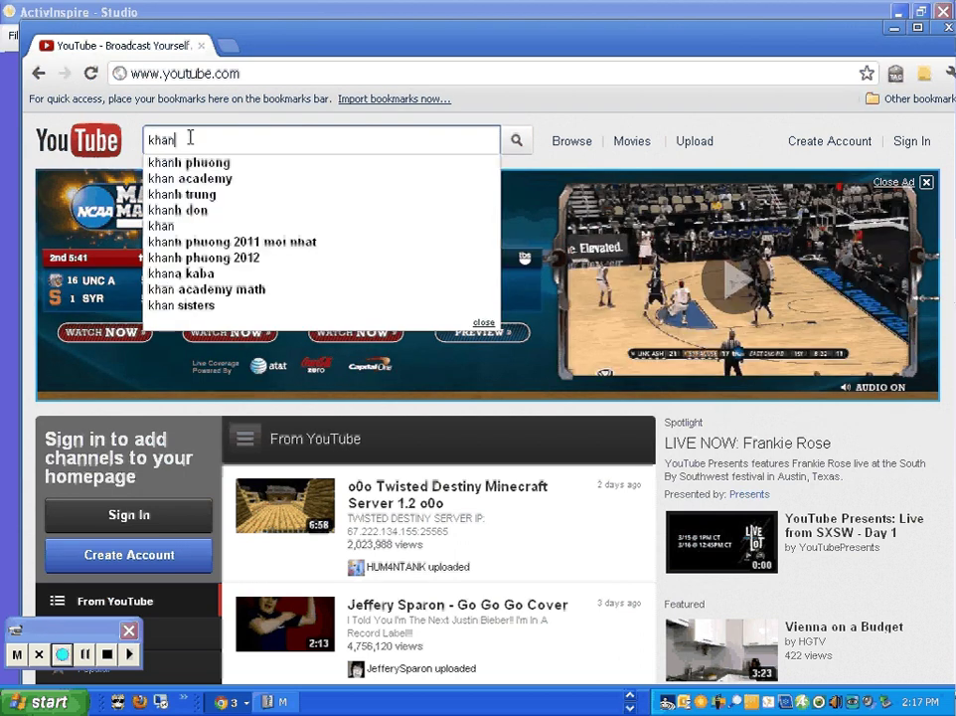
text( ac)
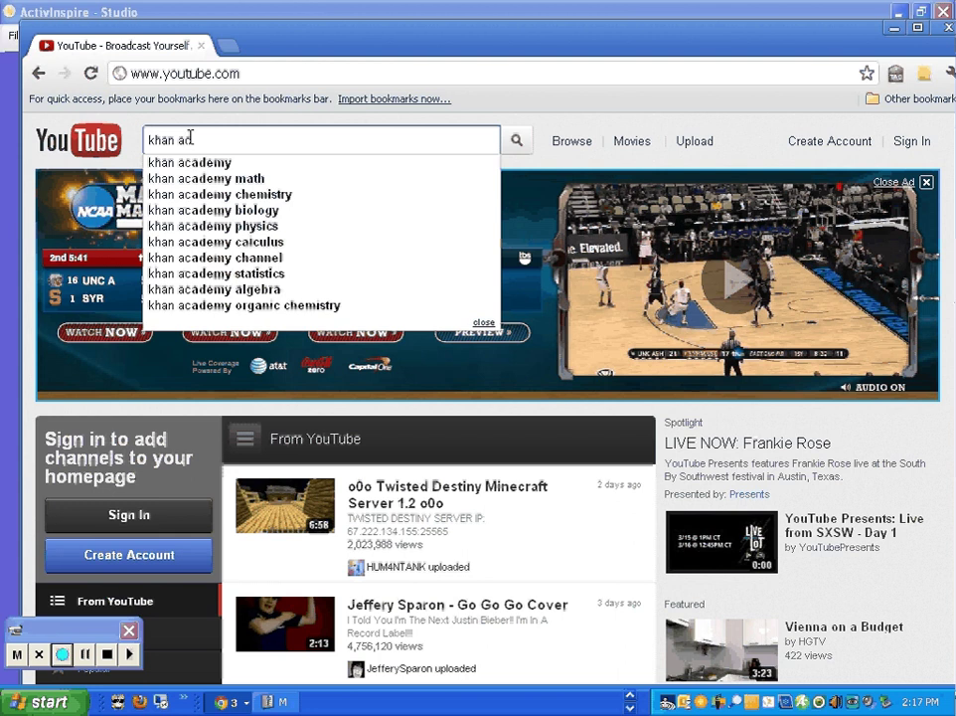
key(Down)
key(Down)
key(Down)
key(Down)
key(Return)
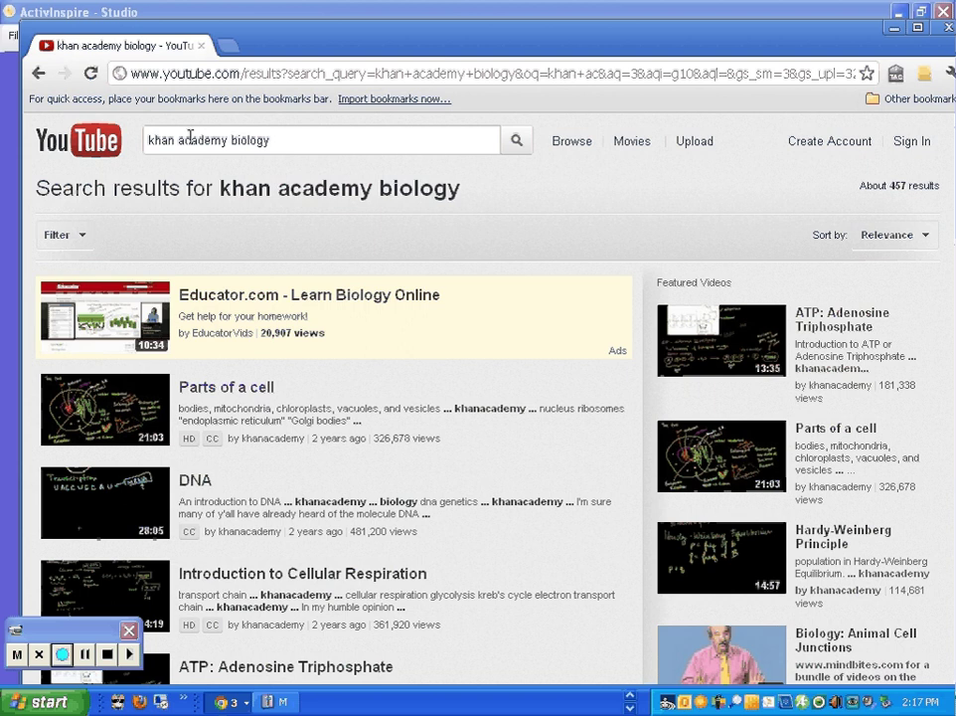
Step: Open the "Parts of a cell" video by khanacademy and pause its playback
click(244, 394)
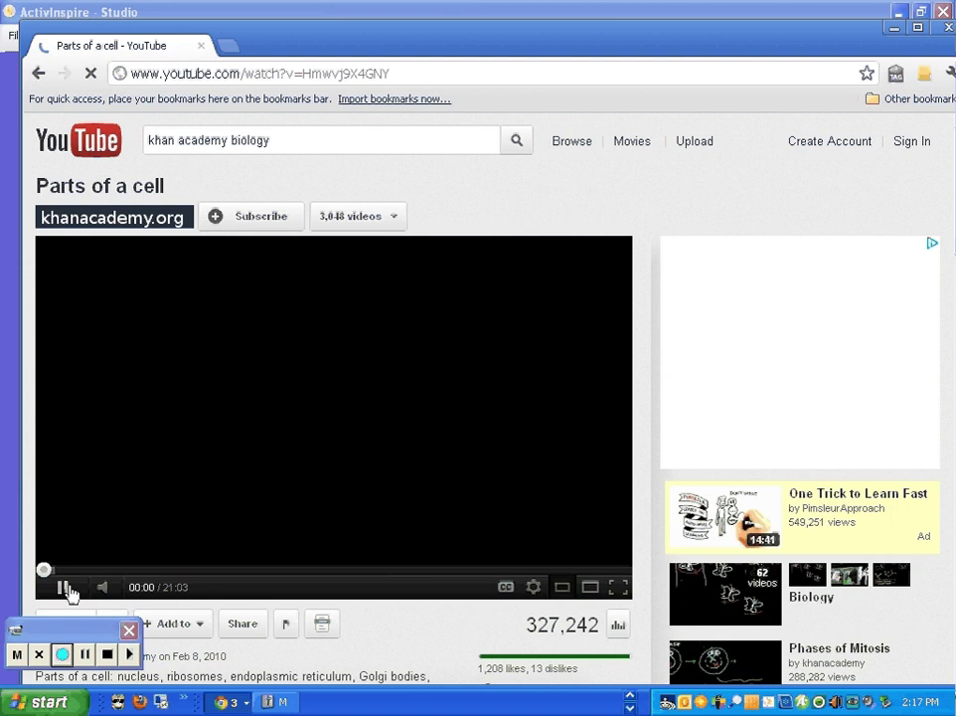
click(66, 588)
scroll(291, 418, down, 1)
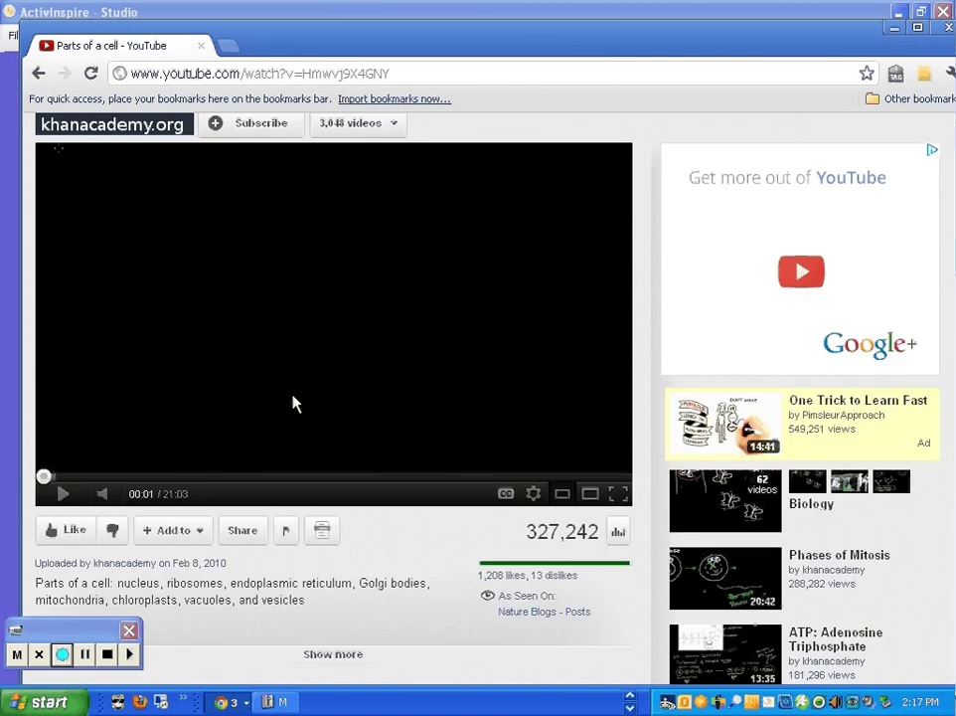
scroll(310, 294, down, 1)
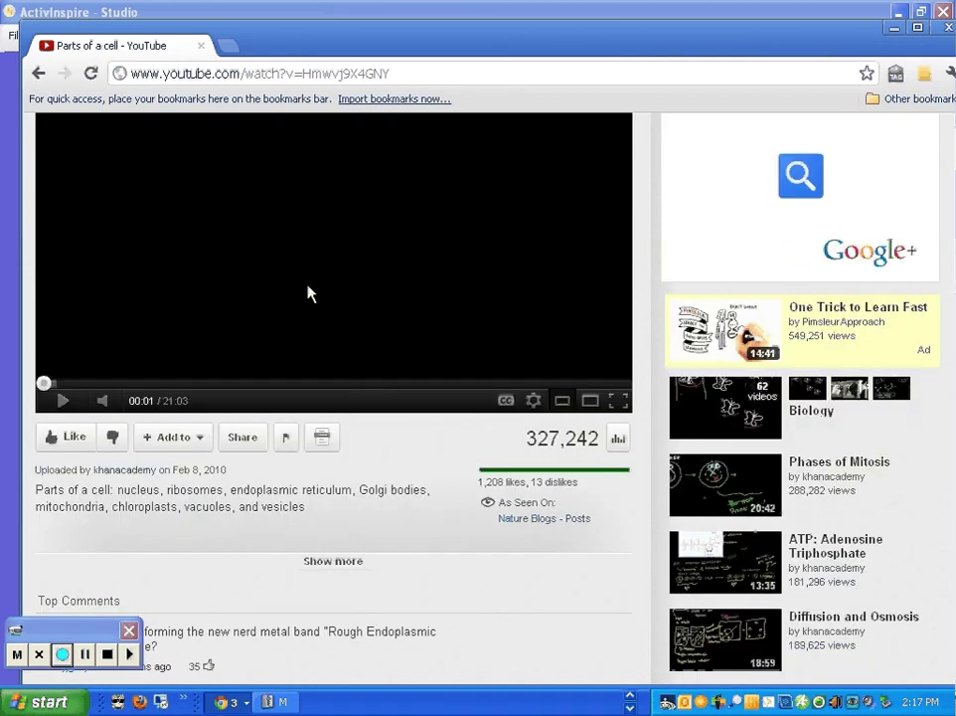
Step: Display the embed code of the "Parts of a cell" video together with its size options
click(244, 439)
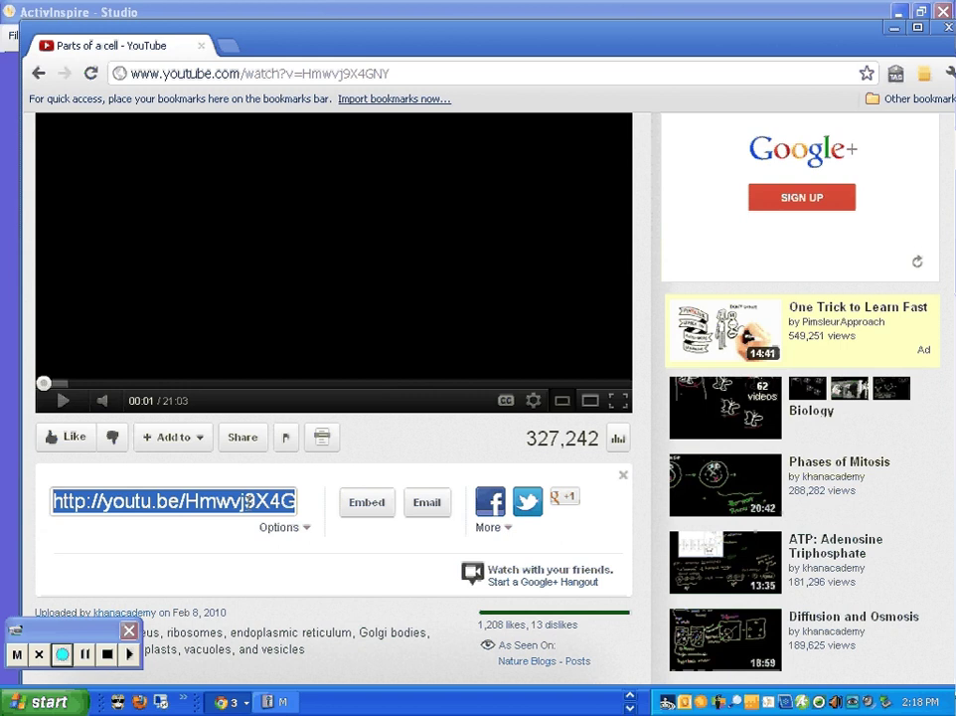
click(364, 504)
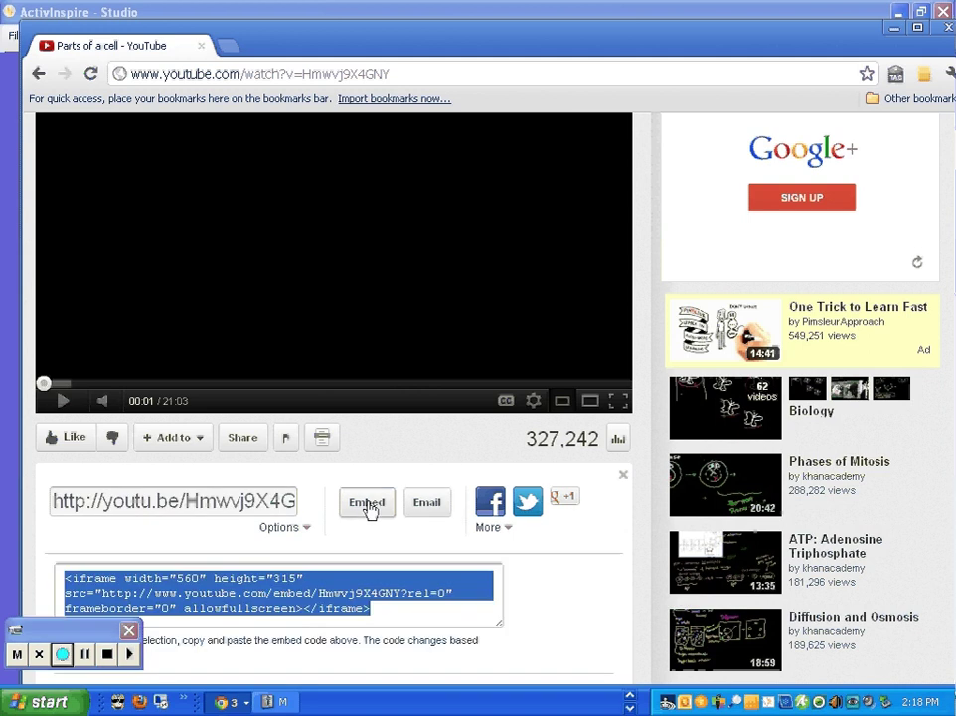
scroll(368, 507, down, 3)
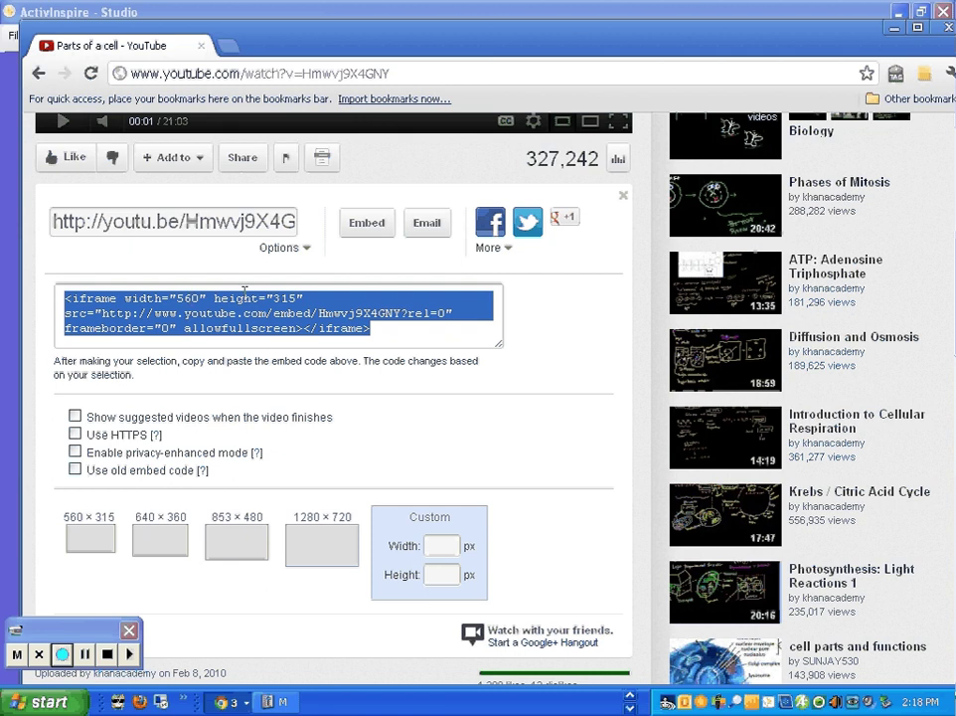
click(198, 292)
click(192, 297)
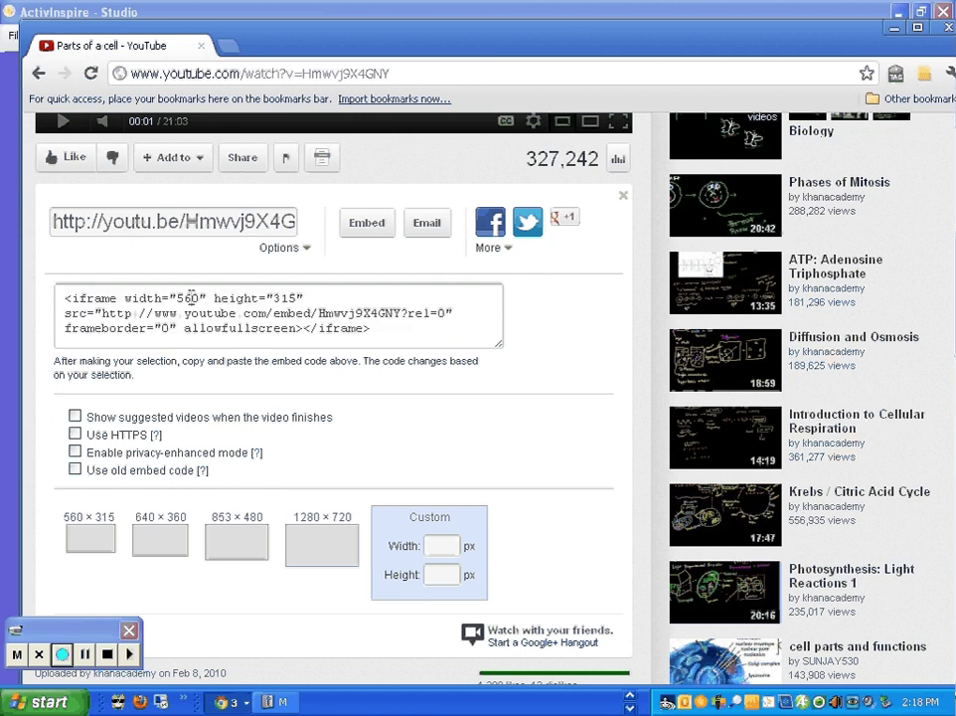
drag(193, 297, 175, 298)
click(278, 296)
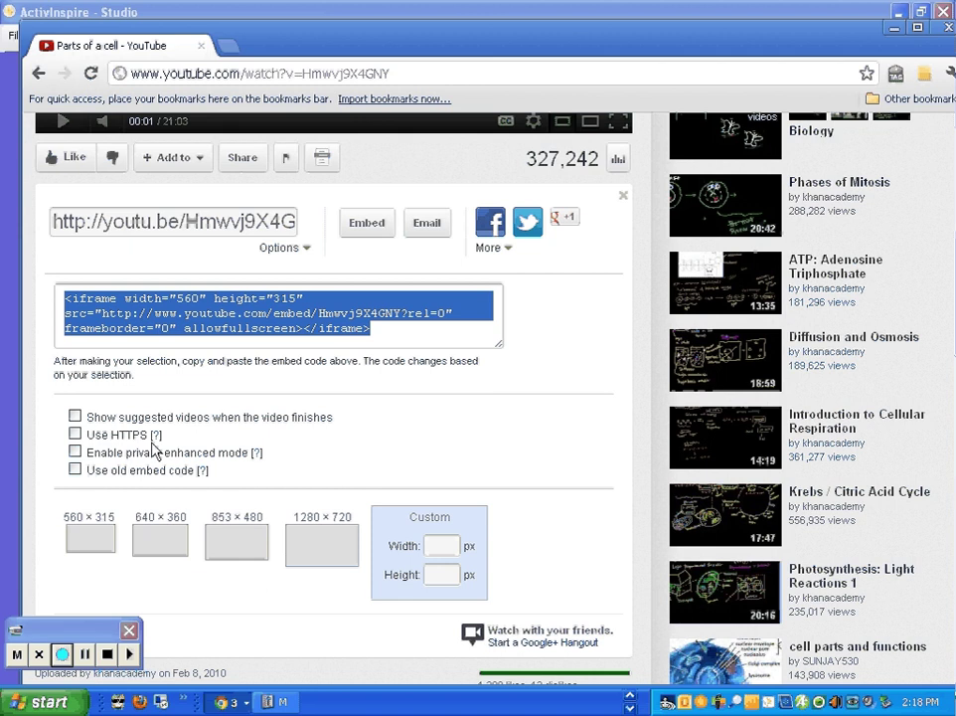
Step: Set the embedded video's custom width to 1000 px and copy the embed code
click(438, 544)
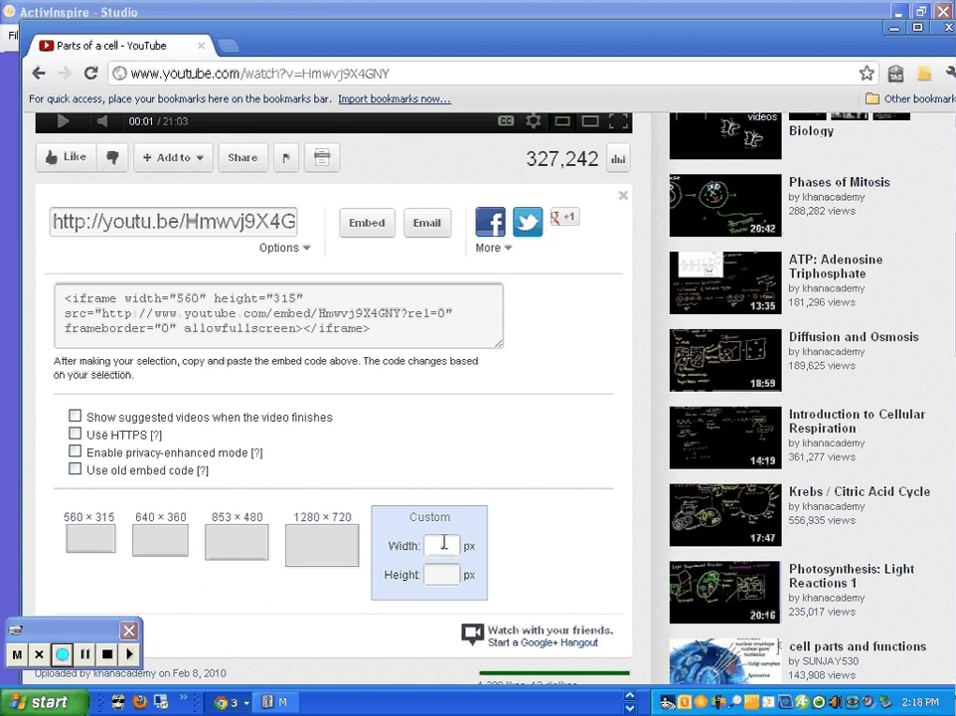
text(1000)
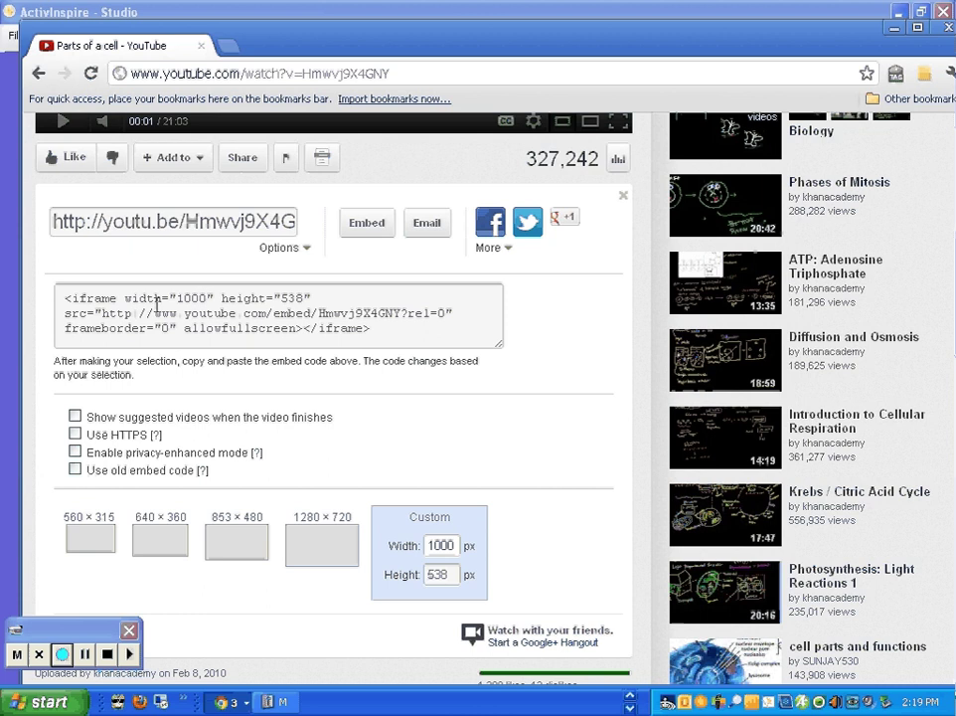
click(225, 307)
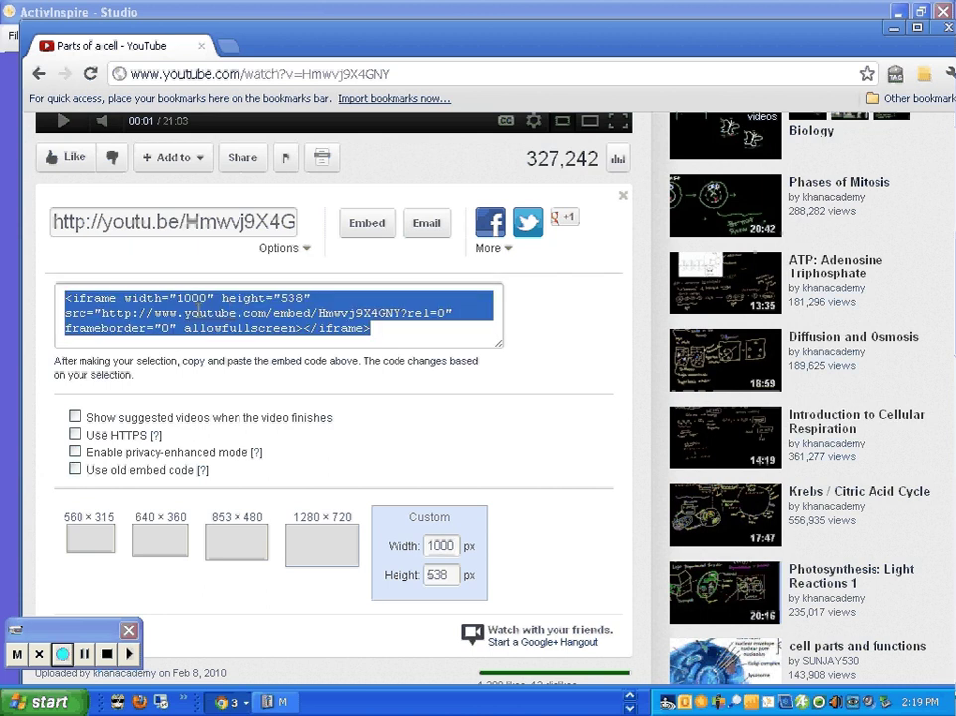
right_click(198, 309)
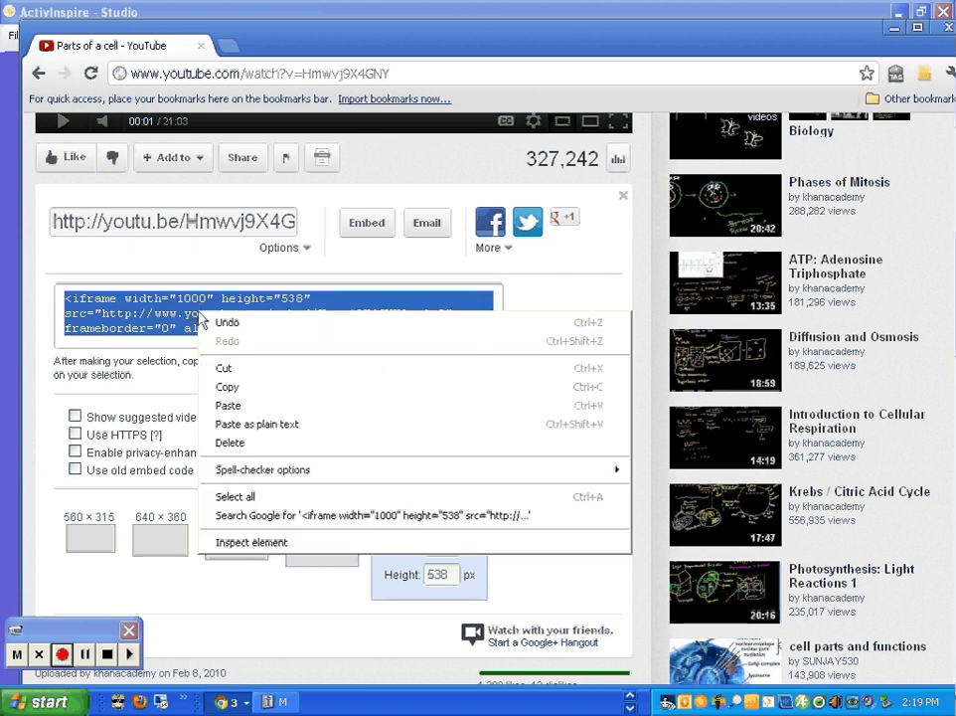
click(240, 389)
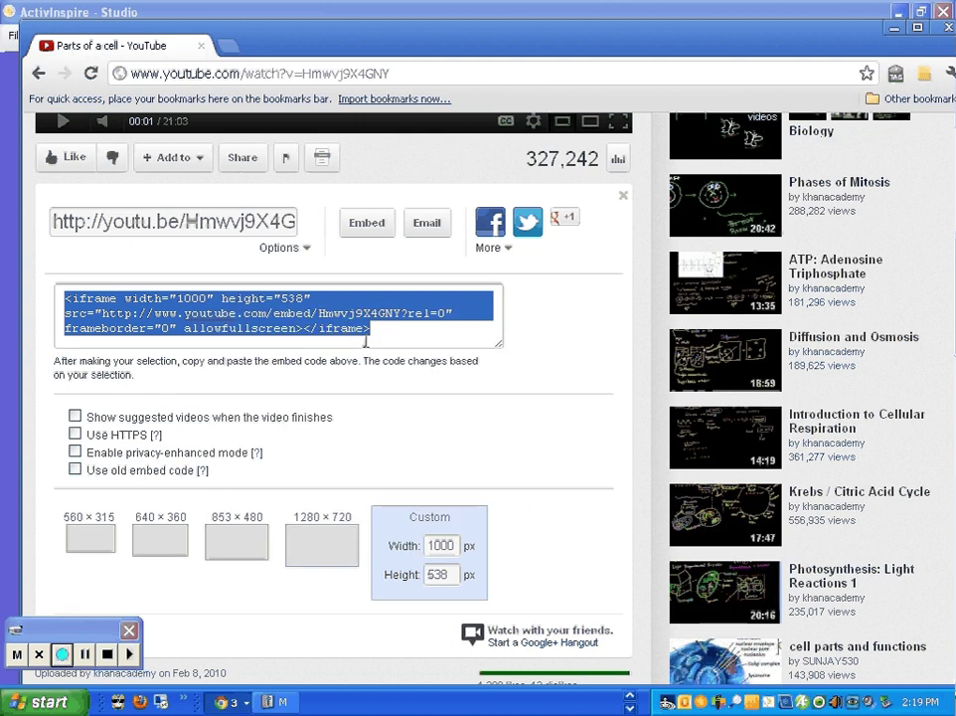
Step: Switch to ActivInspire and insert the copied YouTube iframe code into the blank flipchart page as embedded HTML
click(629, 708)
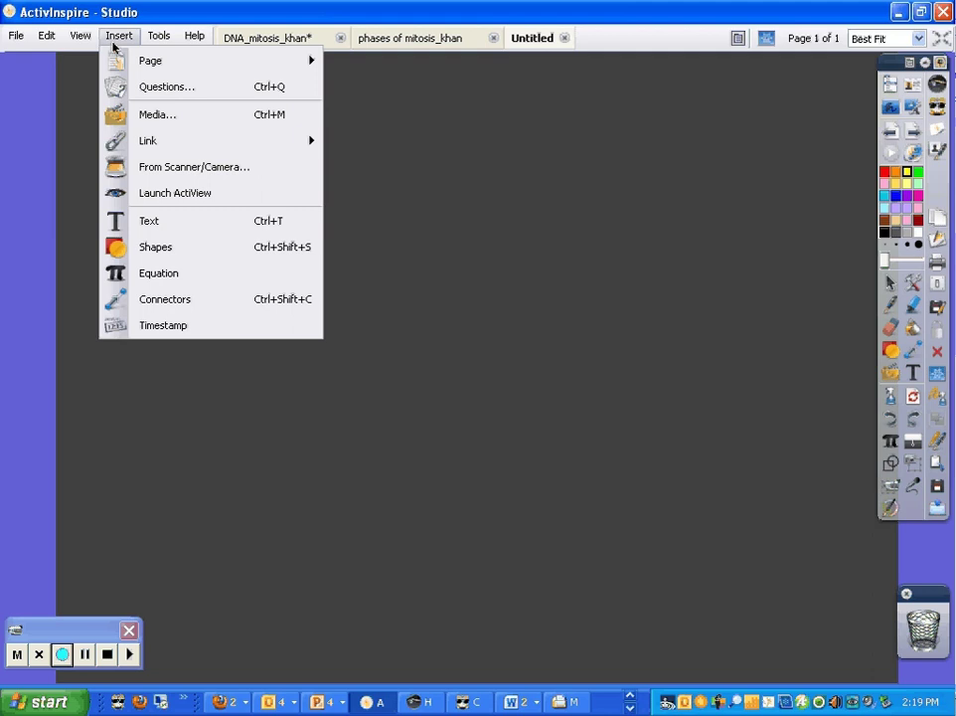
mouse_move(177, 141)
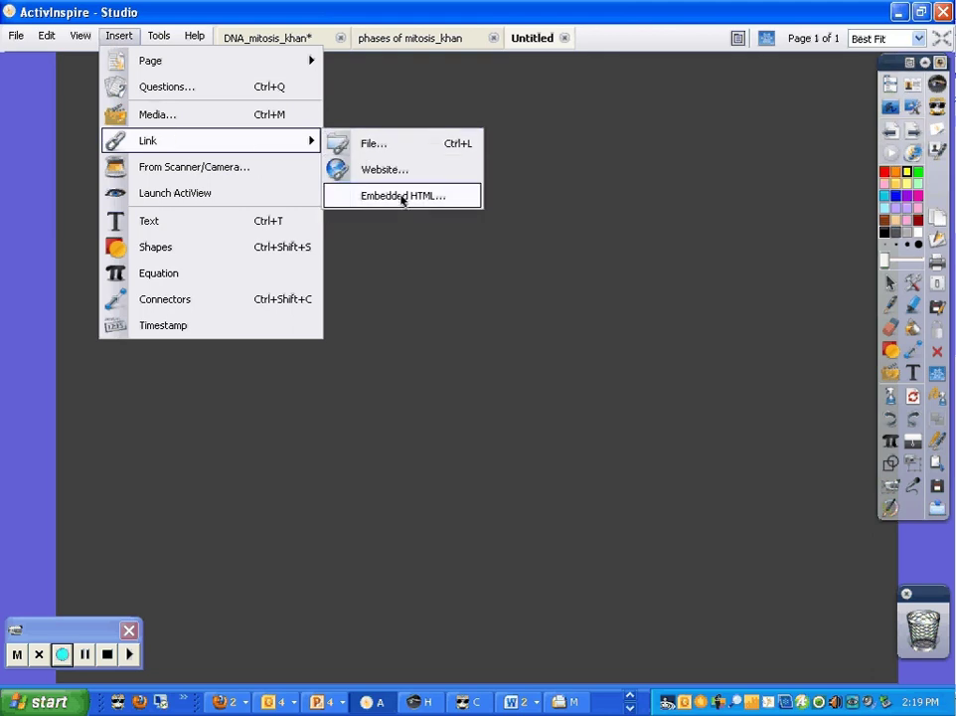
click(402, 198)
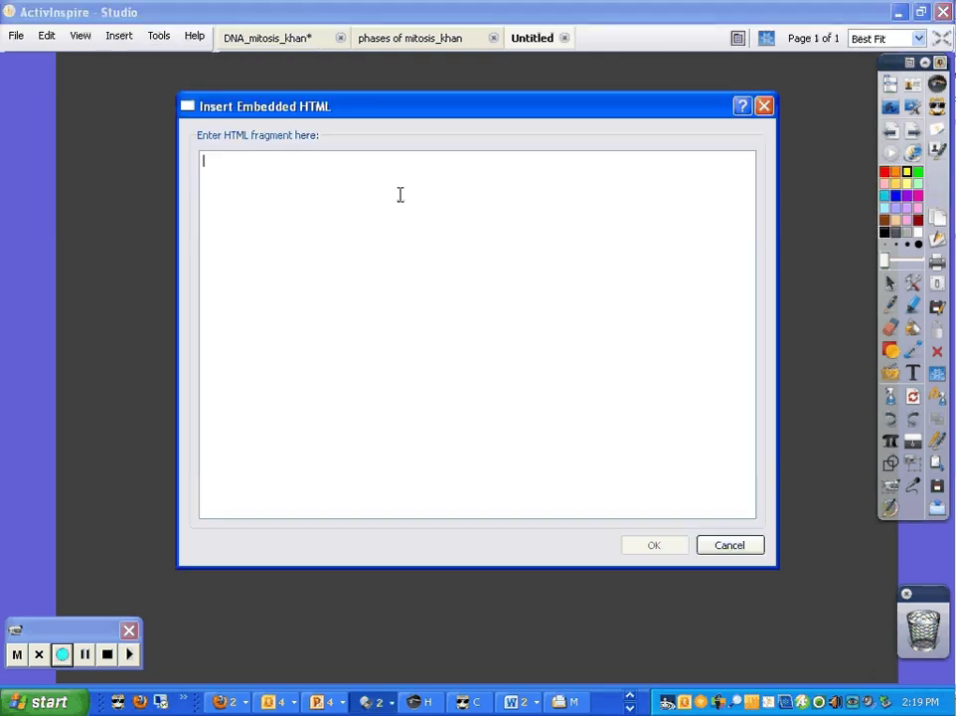
right_click(212, 164)
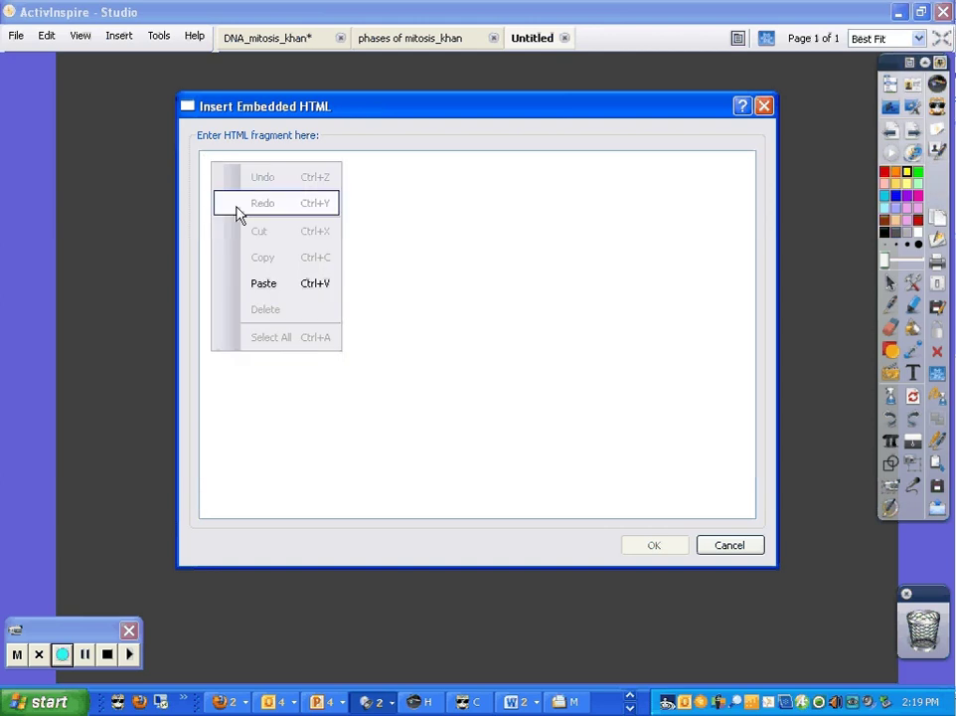
click(265, 284)
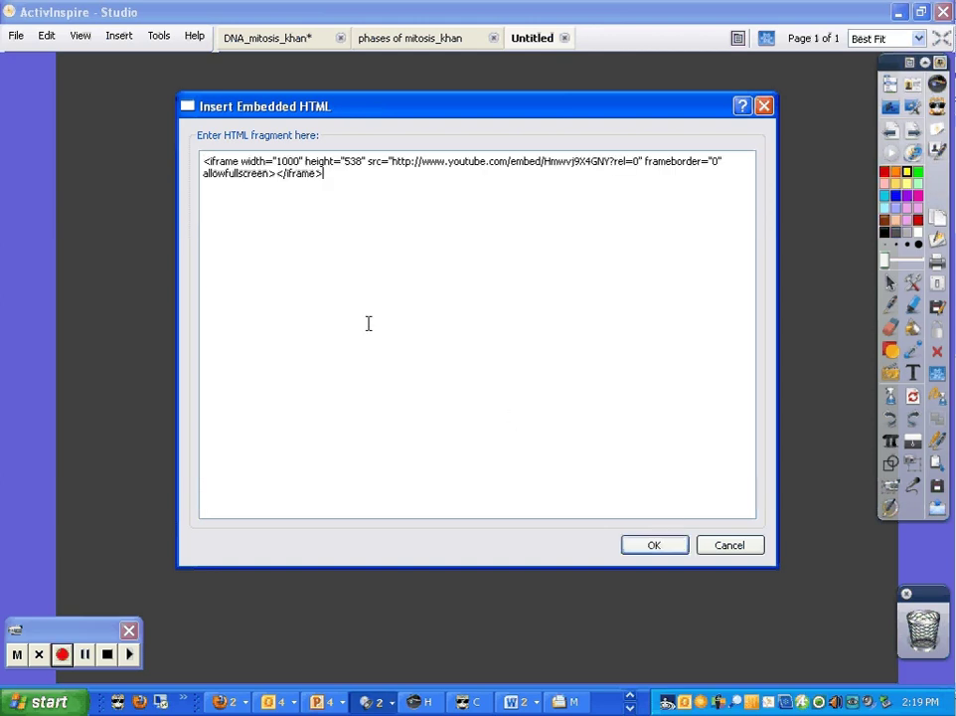
click(667, 552)
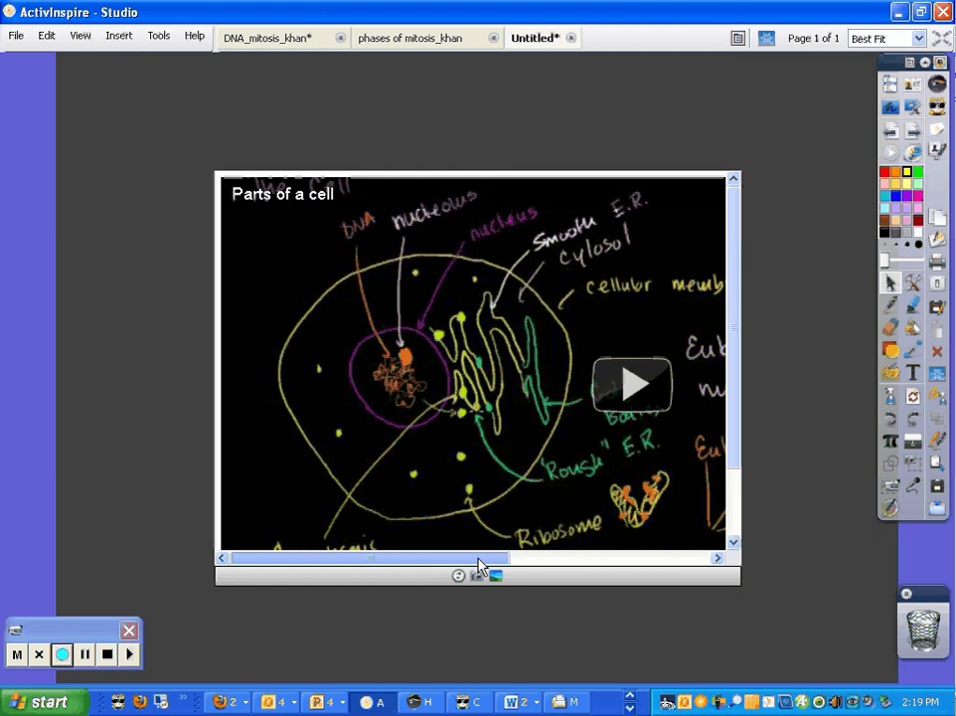
Step: Check vertically and horizontally how much of the embedded video fits inside its frame
mouse_move(478, 565)
mouse_down()
mouse_move(708, 565)
mouse_move(474, 561)
mouse_up()
drag(735, 450, 745, 532)
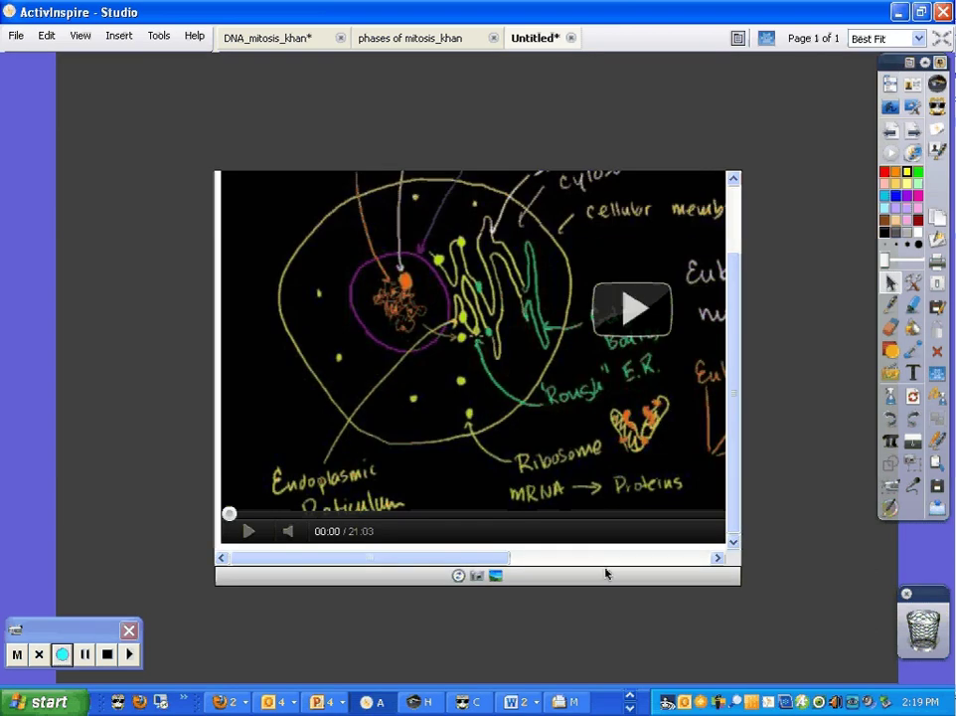
click(732, 209)
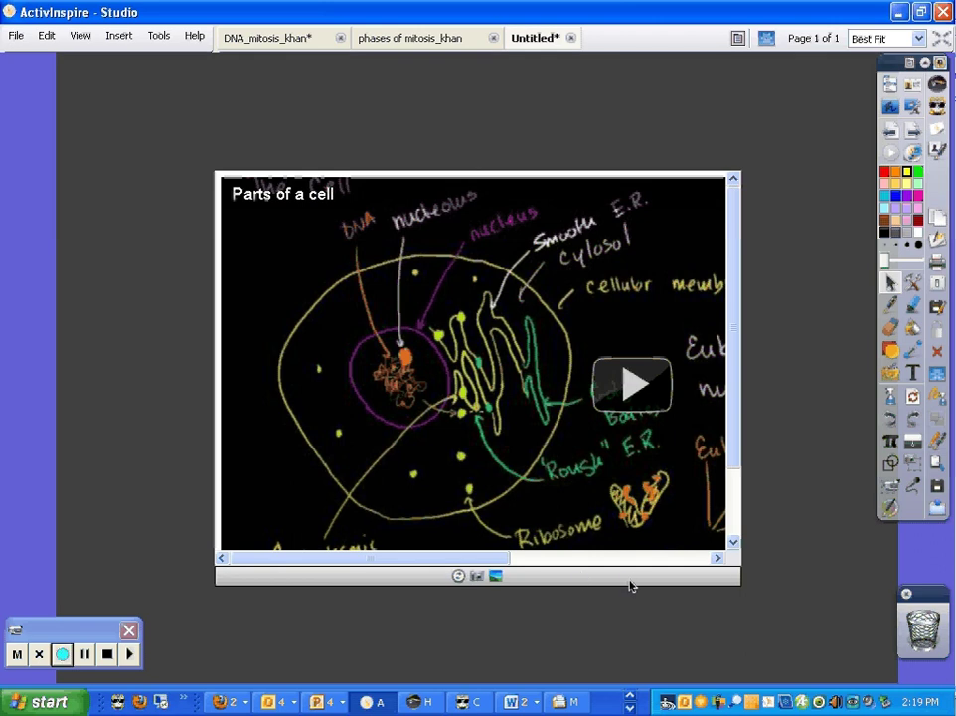
drag(494, 564, 610, 565)
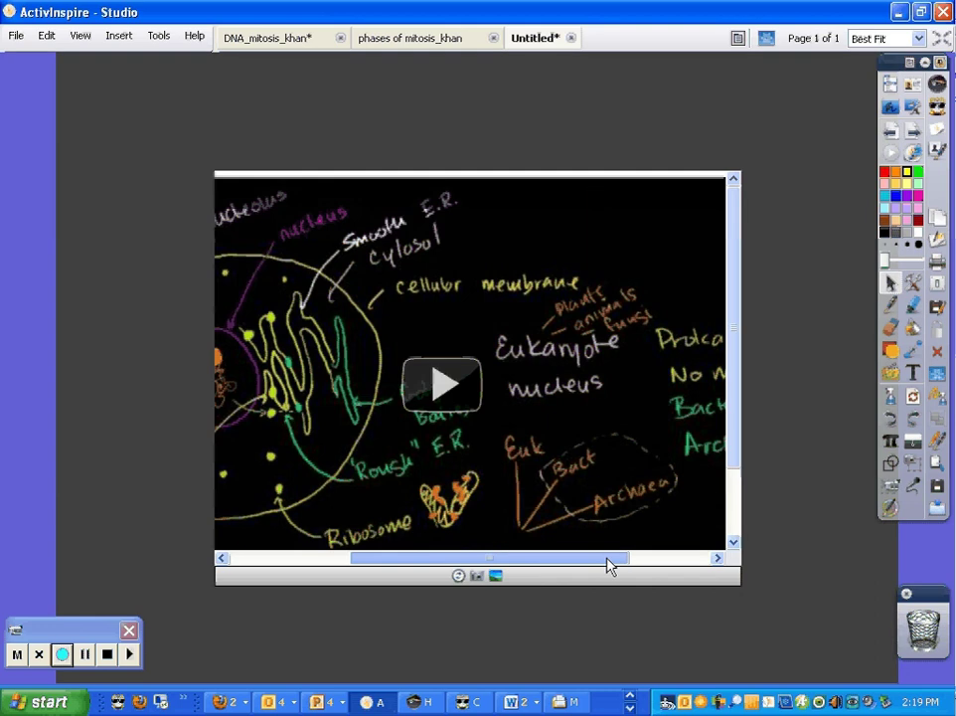
drag(611, 565, 538, 568)
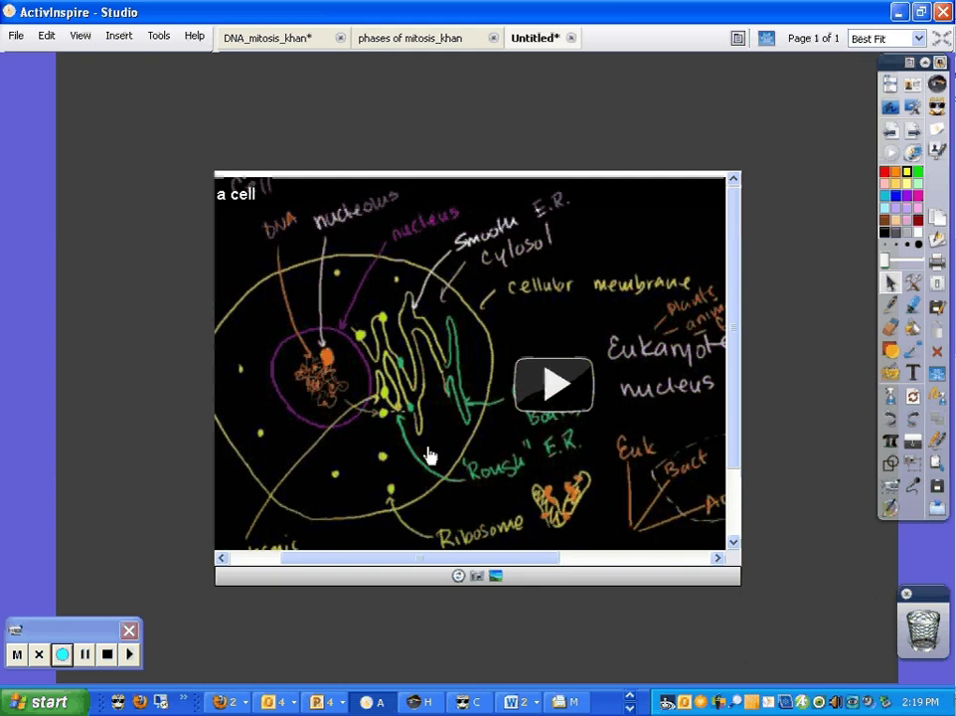
Step: Open the browsers, view the Page Browser and Action Browser, and return to the Object Browser
click(85, 36)
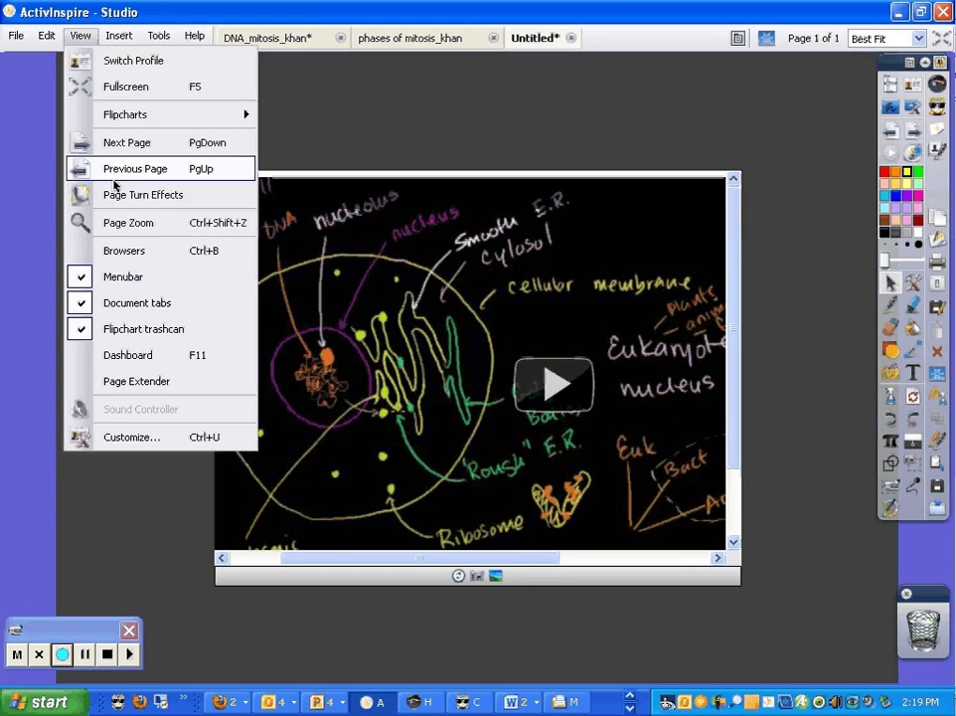
click(137, 249)
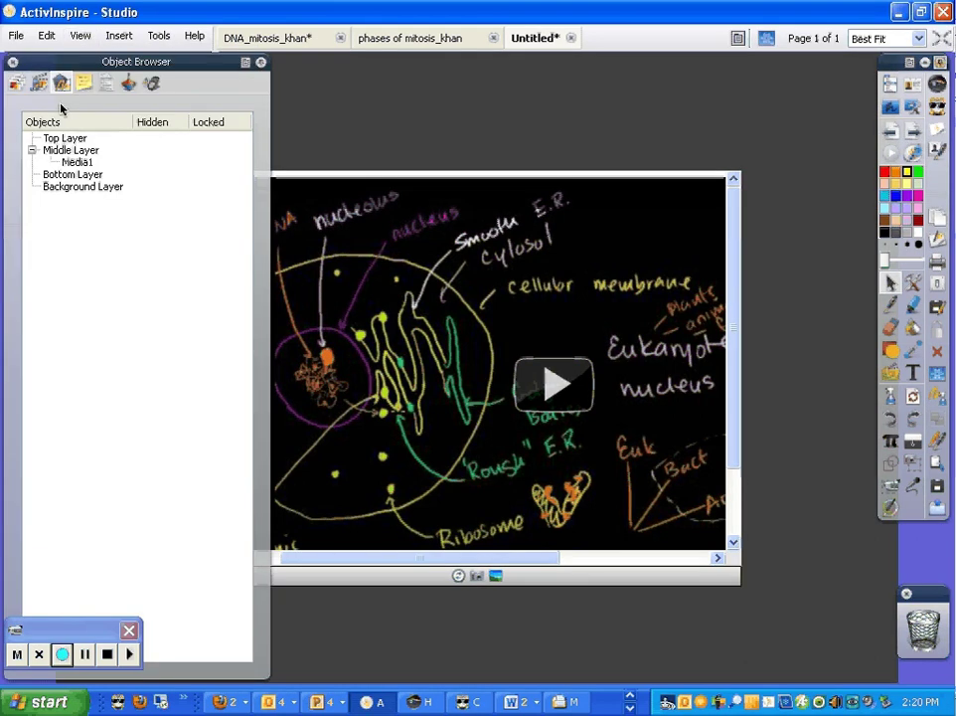
click(18, 86)
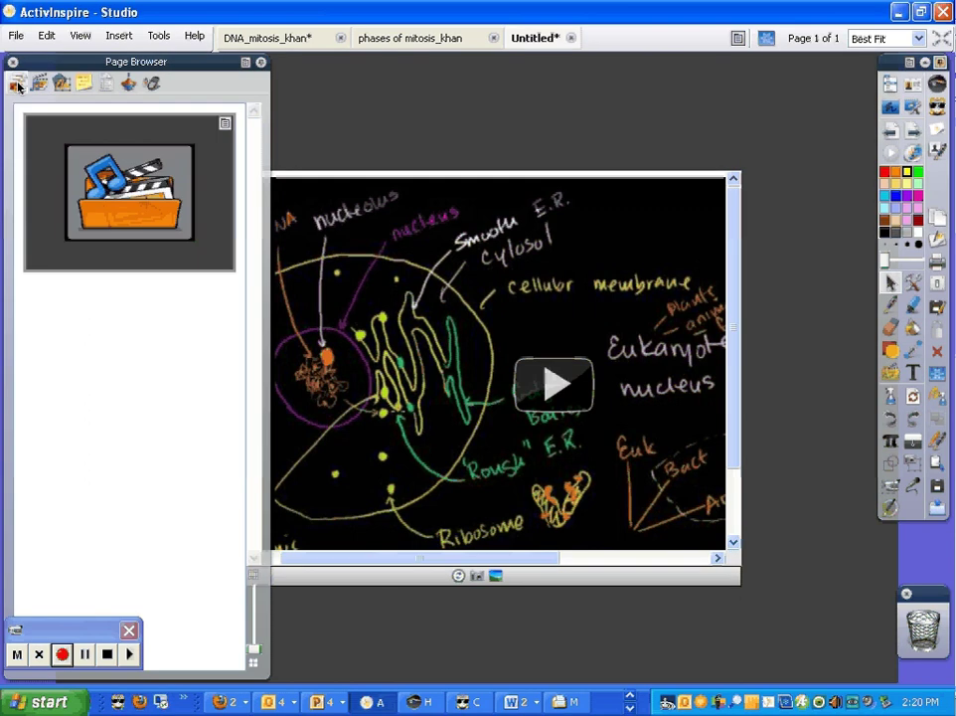
click(130, 85)
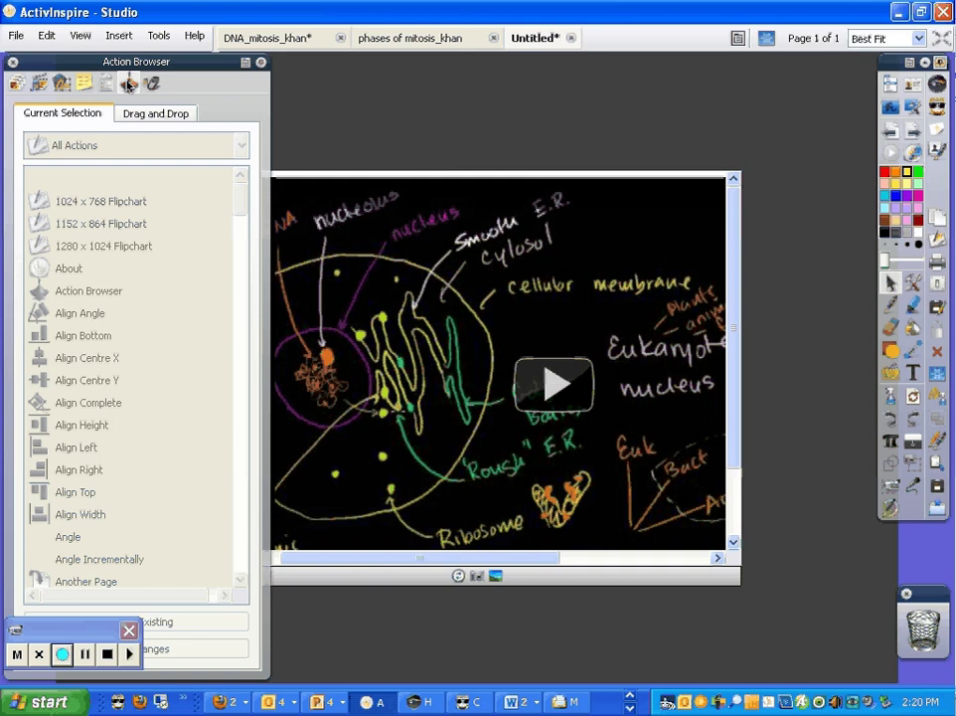
click(58, 85)
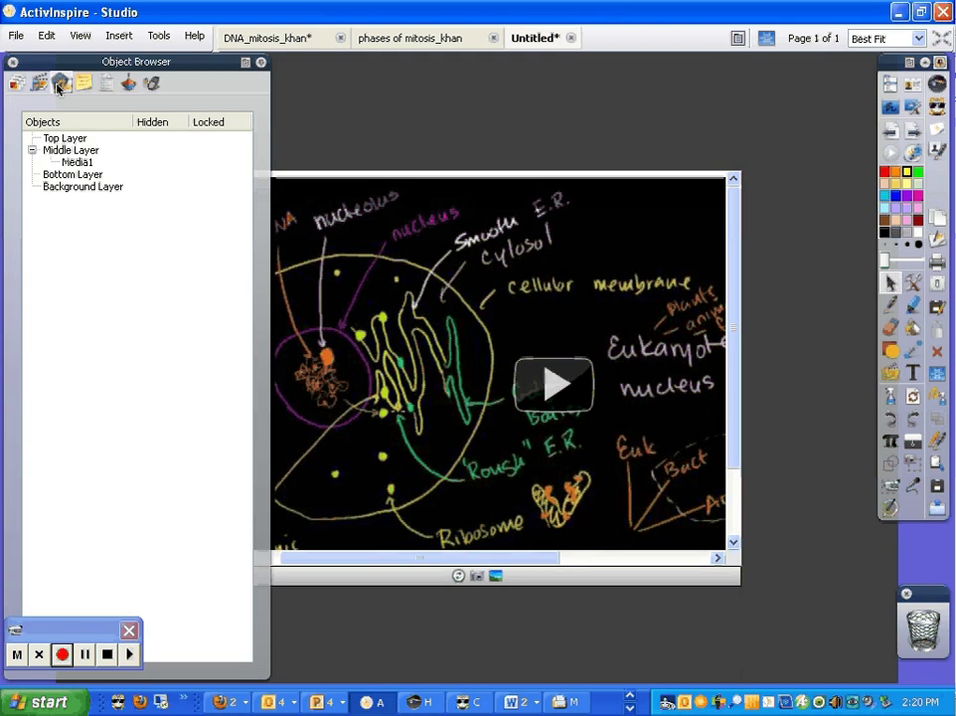
Step: Select Media1, widen it, shift it to the page's left side and extend its height to fit the whole player
click(72, 163)
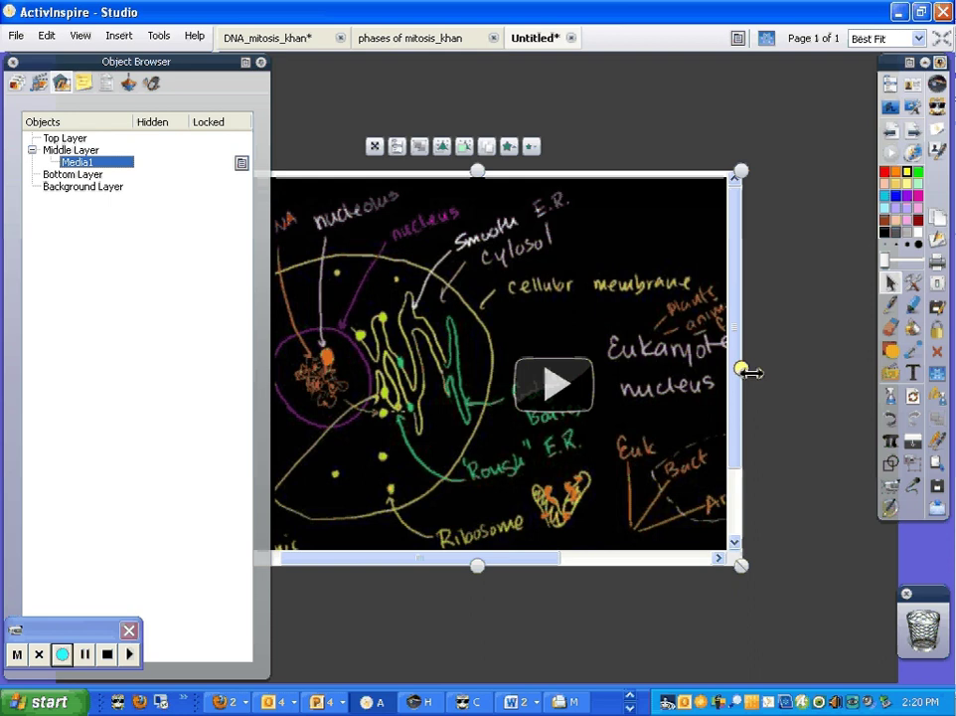
drag(748, 372, 955, 371)
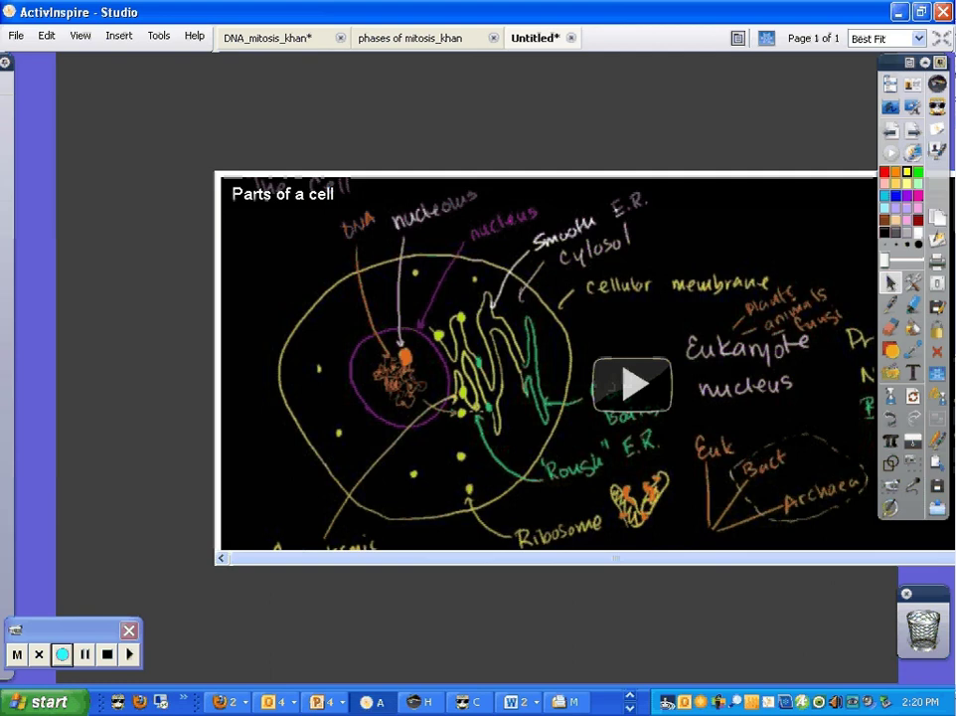
drag(203, 470, 47, 444)
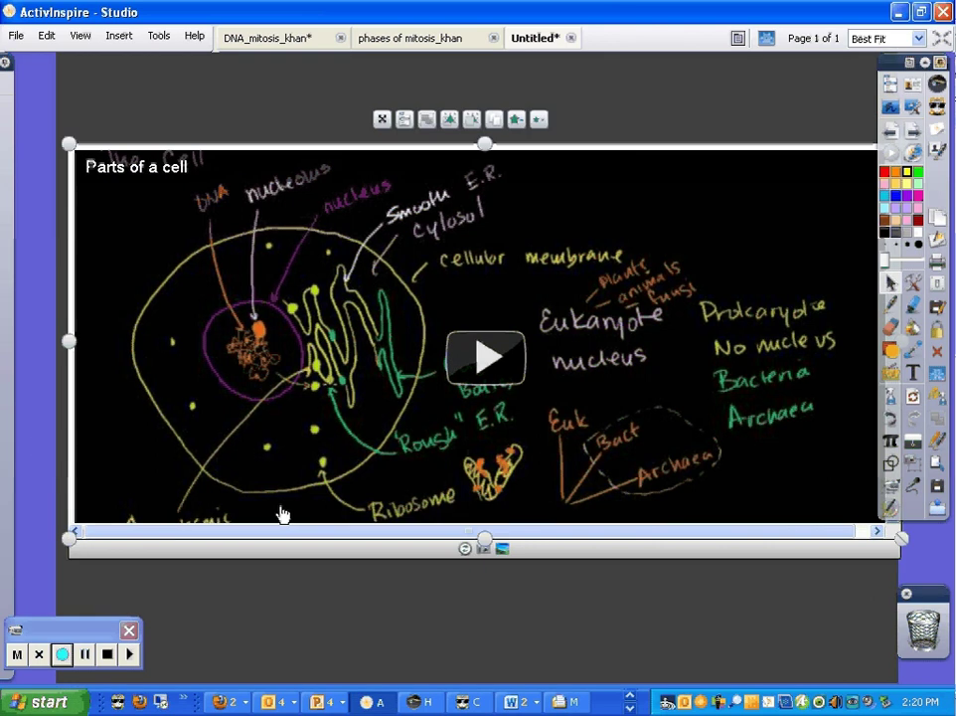
drag(484, 539, 494, 605)
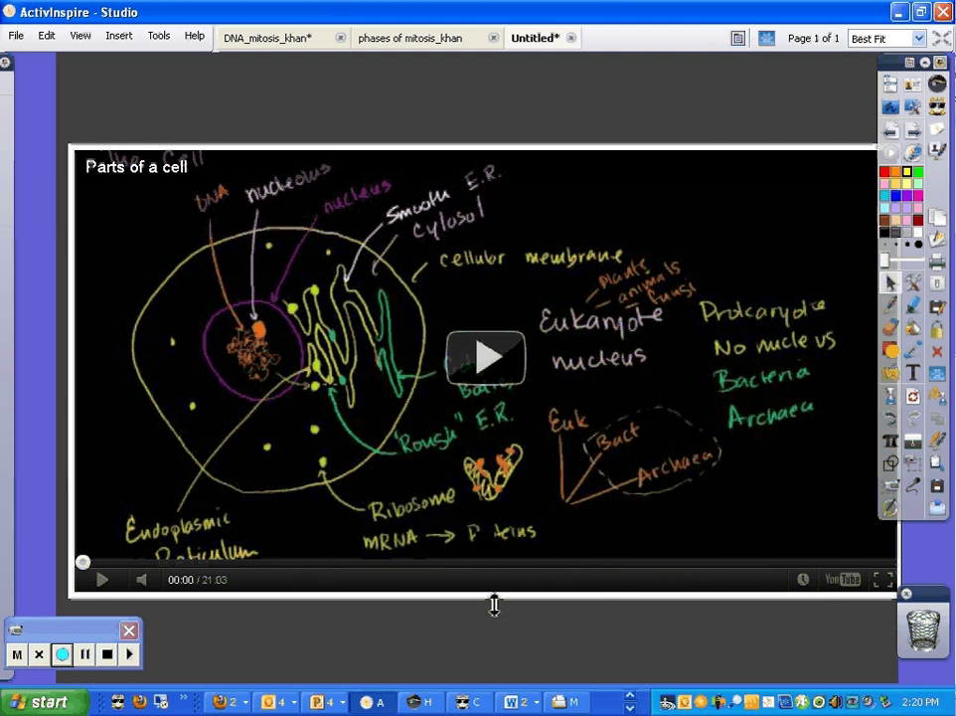
click(494, 604)
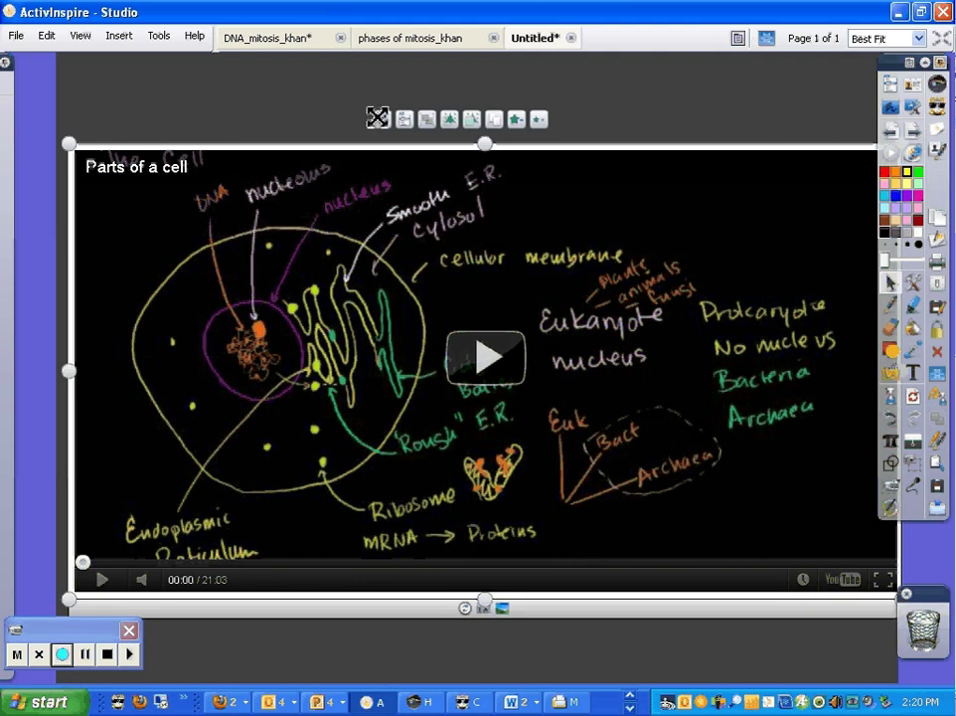
Step: Move the Media1 video frame up and slightly left so it sits against the flipchart page's top edge
drag(378, 118, 366, 93)
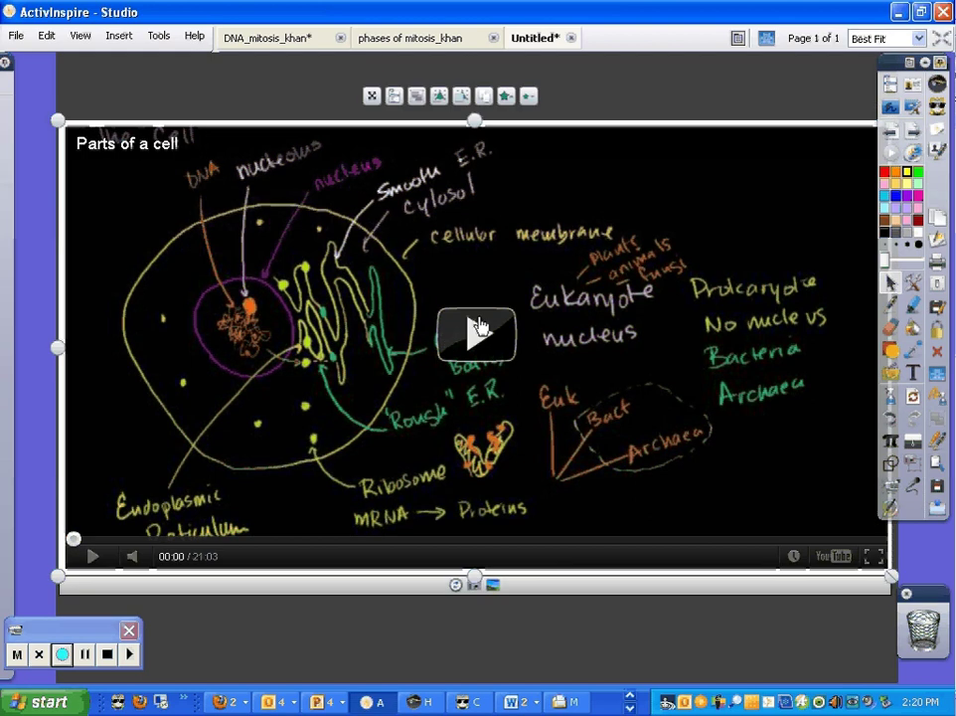
click(478, 641)
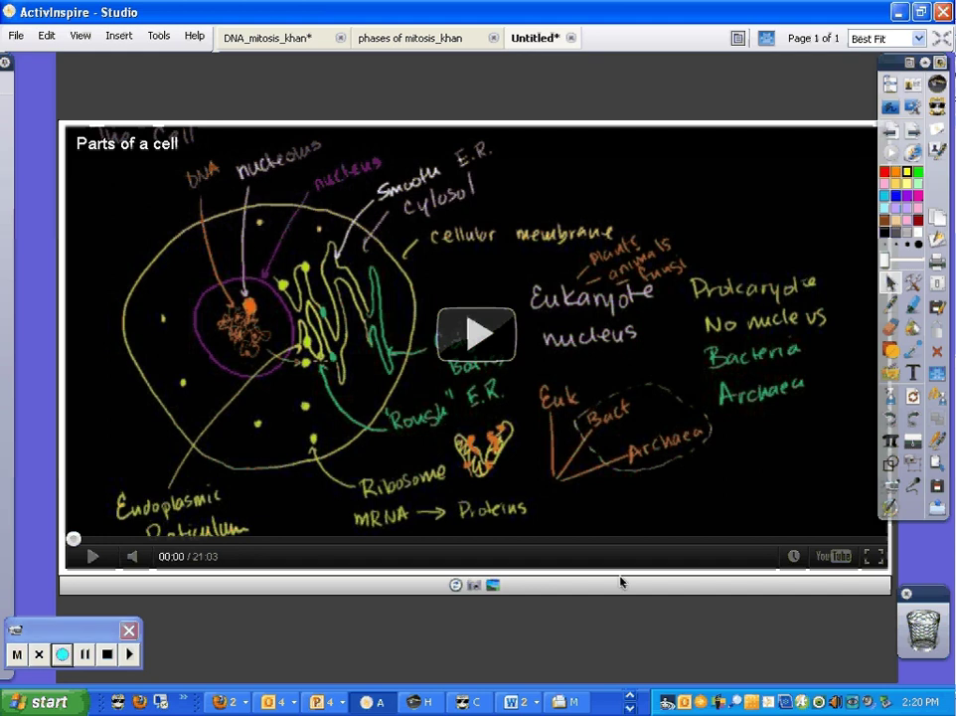
mouse_move(4, 252)
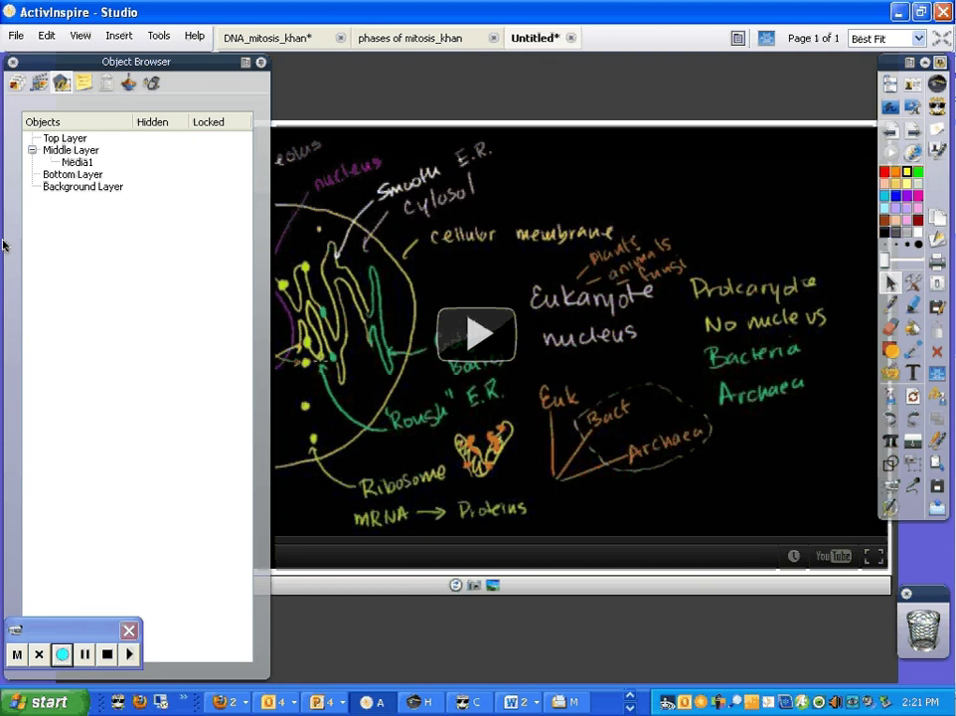
click(69, 165)
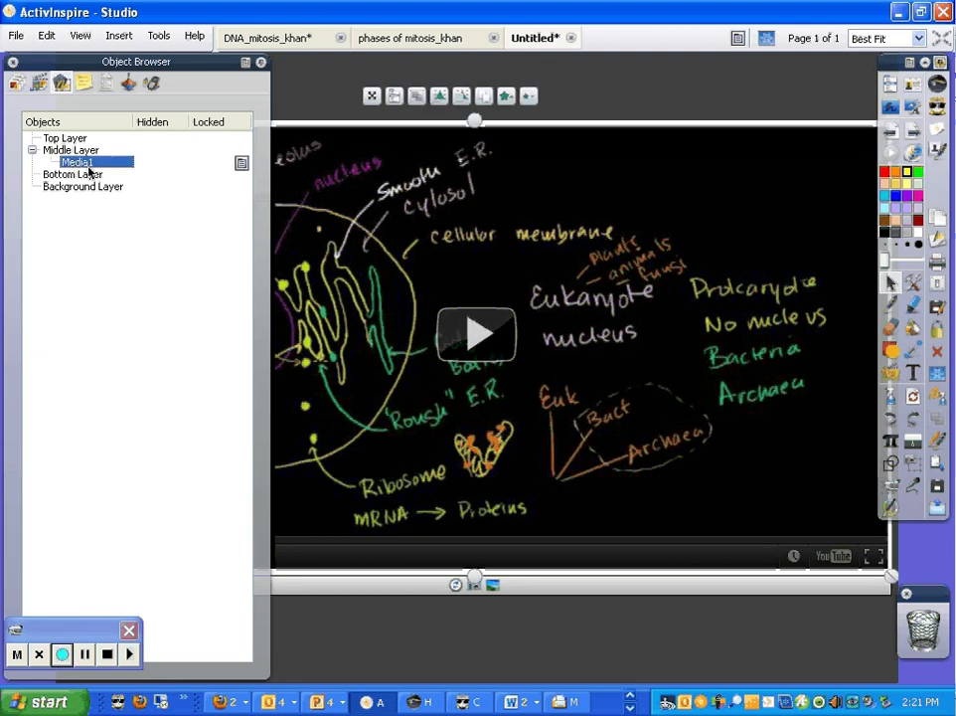
drag(370, 96, 369, 37)
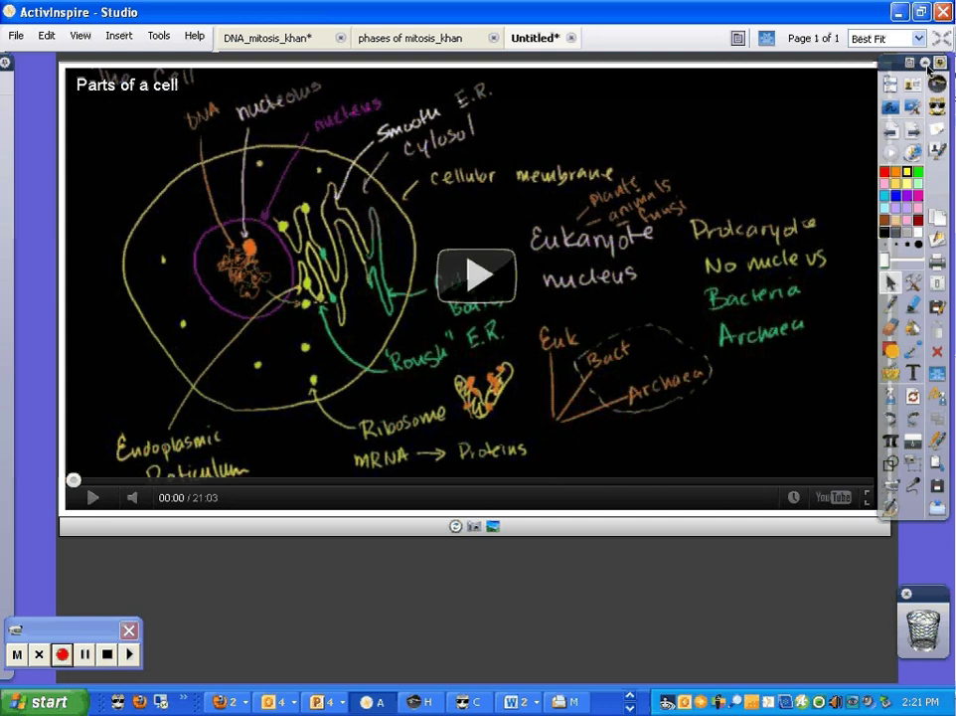
Step: Collapse the main toolbox, advance the video to about 1:31 and place a camera snapshot of it on the page
click(927, 64)
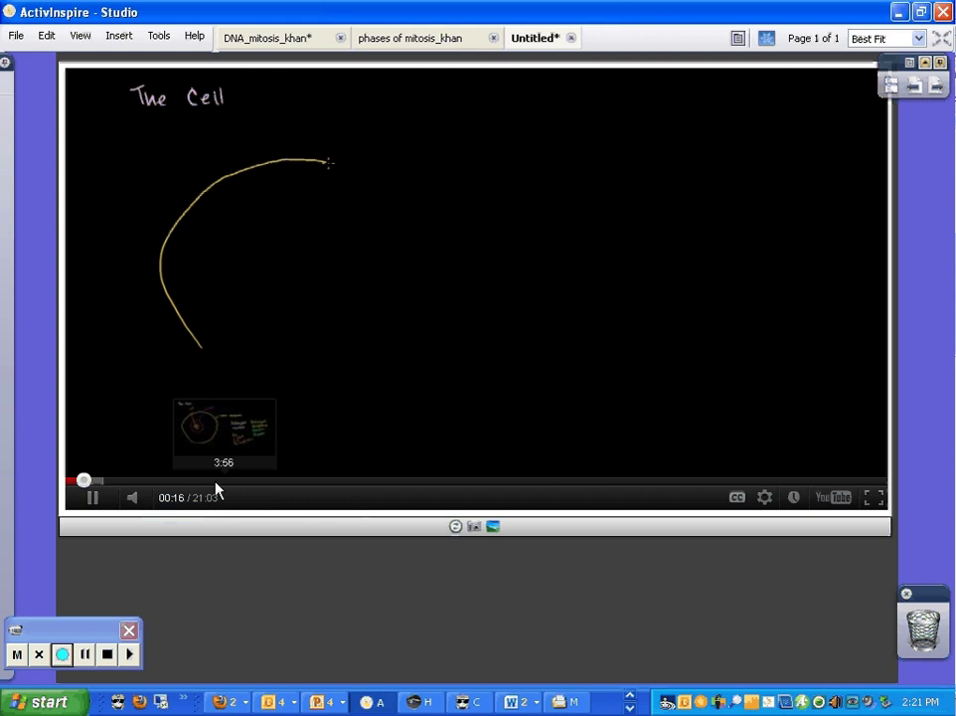
drag(84, 483, 99, 483)
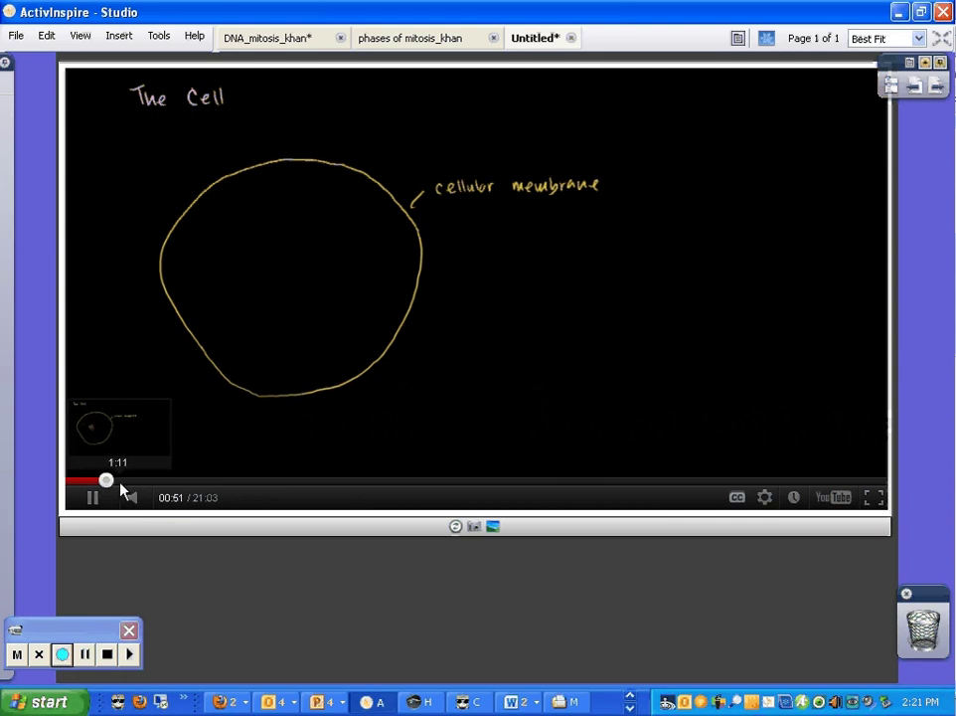
drag(107, 485, 129, 489)
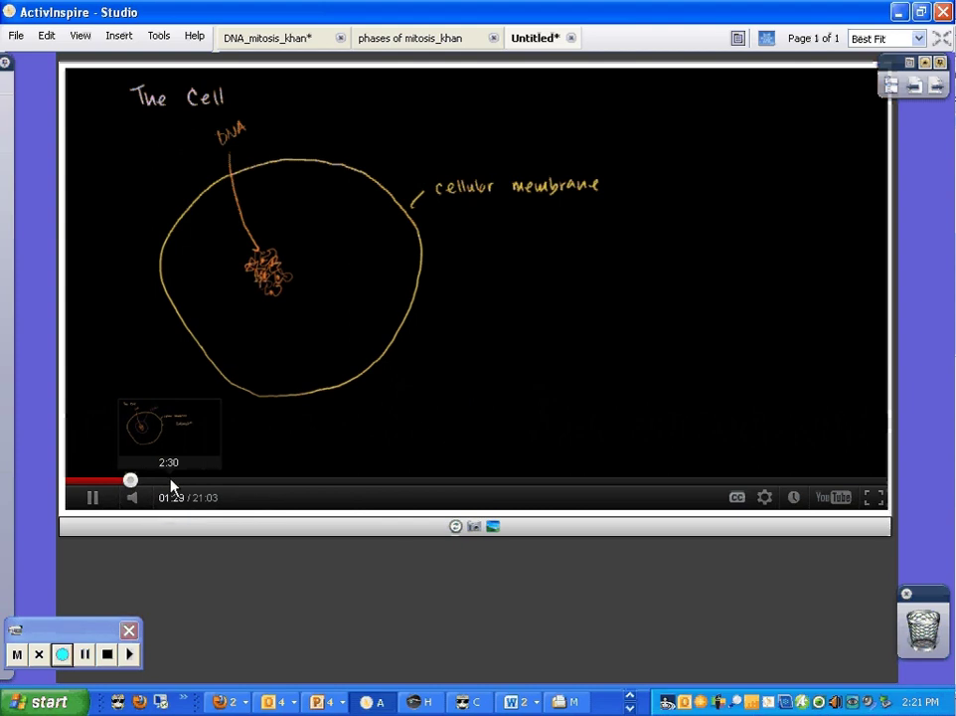
click(473, 528)
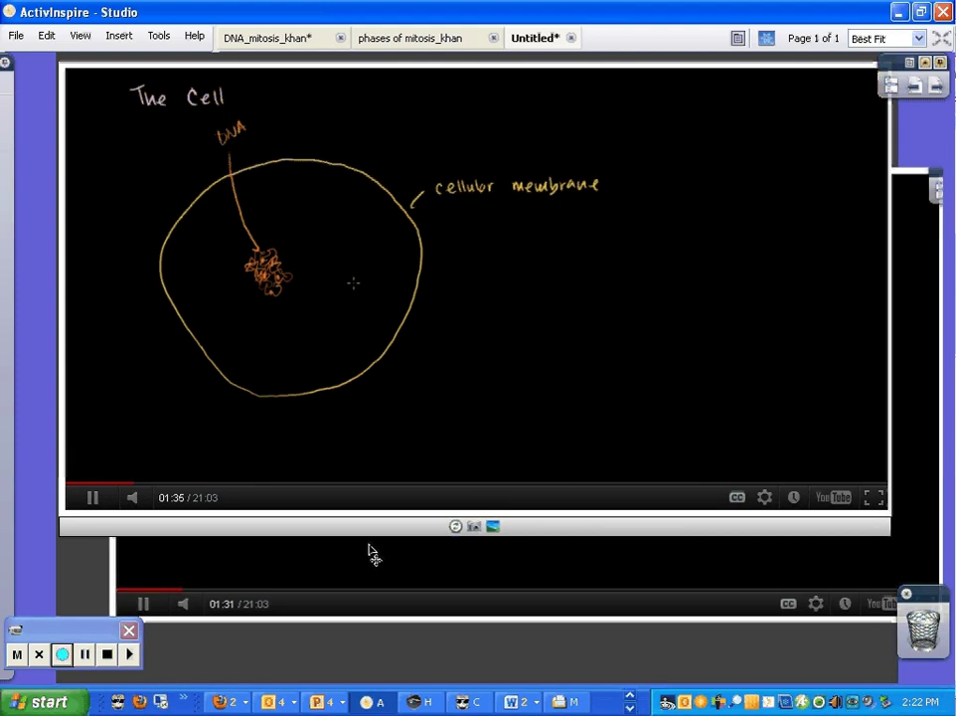
Step: Advance the video to about 2:44, 6:55, 16:20 and 20:09, placing a camera snapshot on the page at each point
click(178, 482)
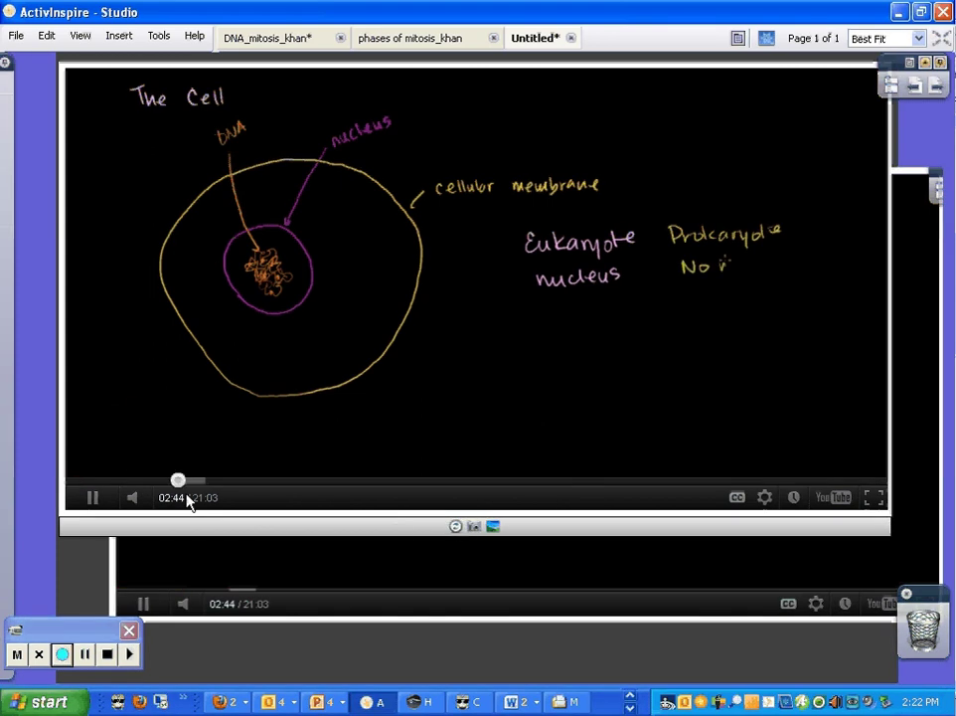
drag(179, 482, 338, 483)
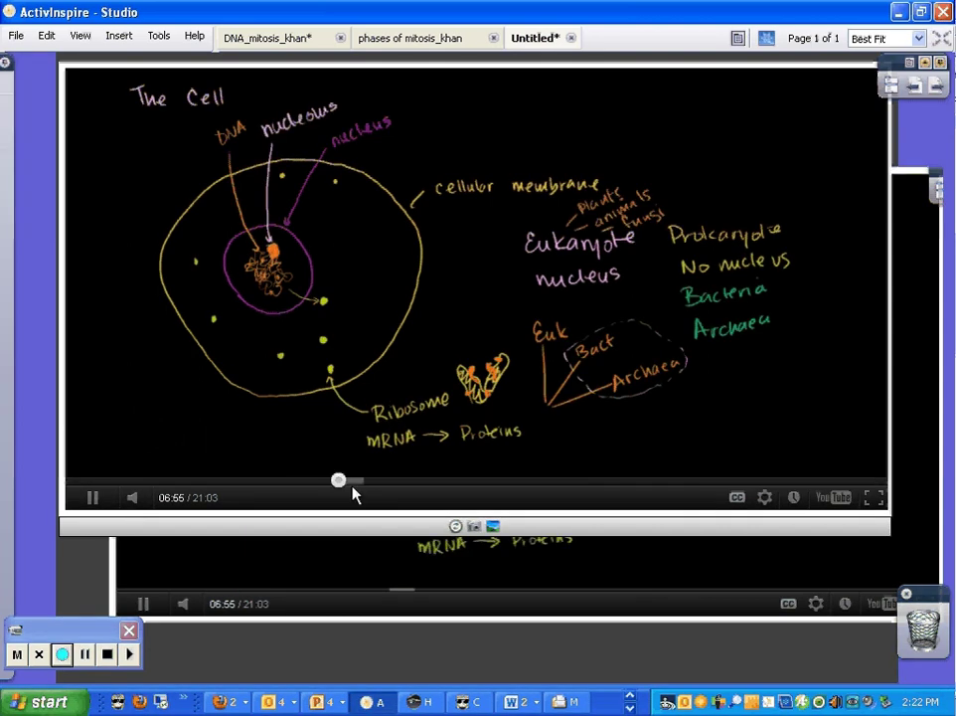
mouse_move(340, 483)
mouse_down()
mouse_move(483, 480)
mouse_move(698, 501)
mouse_up()
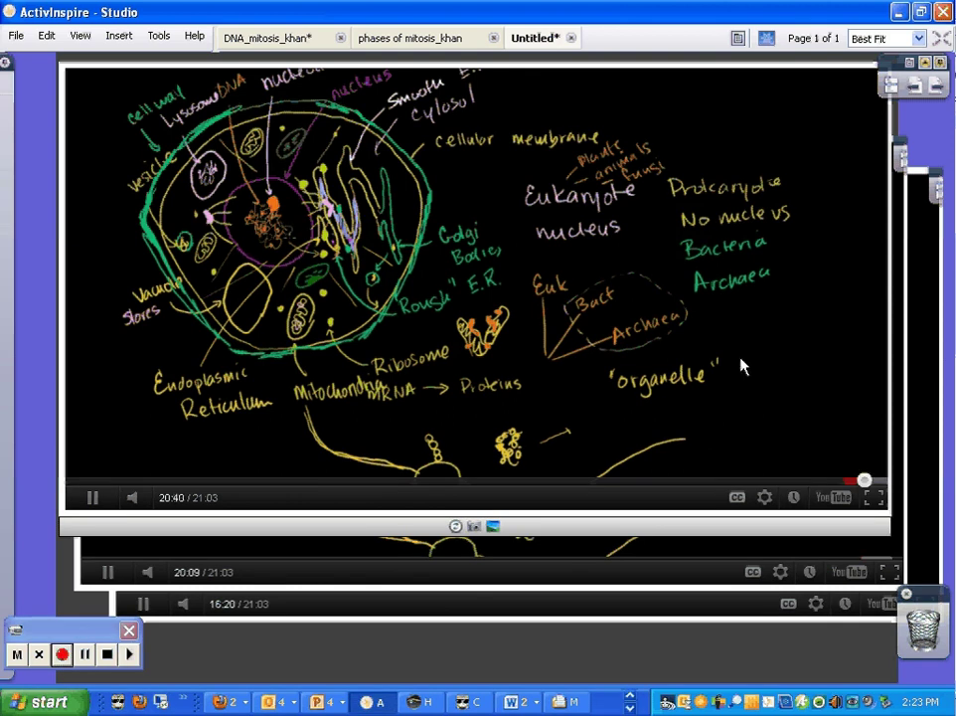
Step: Select Media1 and move it below the page's bottom edge, and shift the uncovered 20:09 snapshot slightly upward
mouse_move(15, 387)
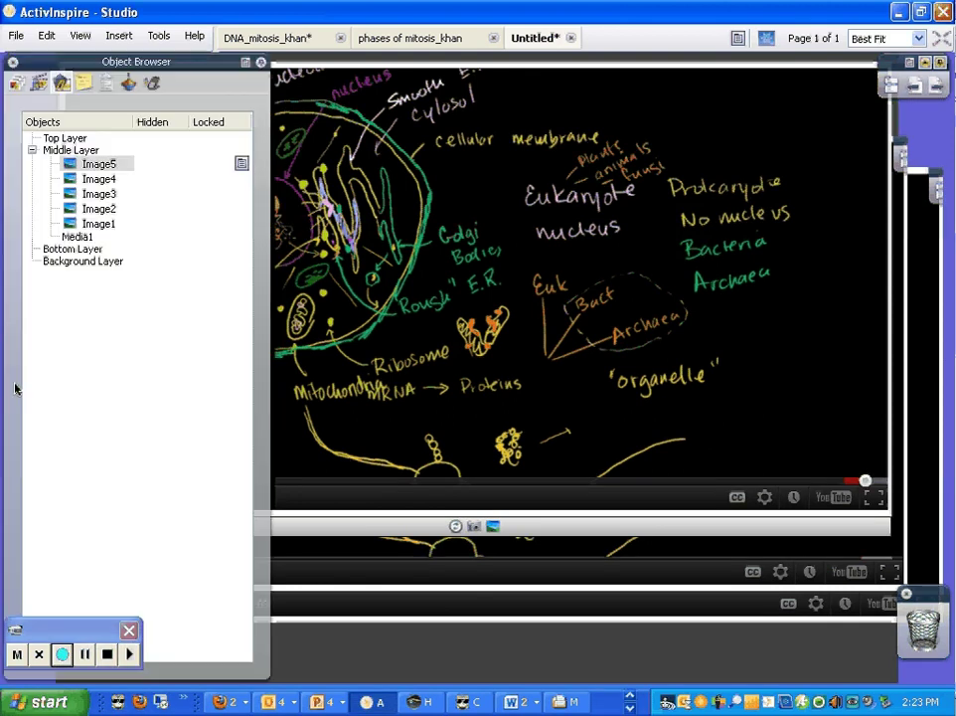
click(87, 238)
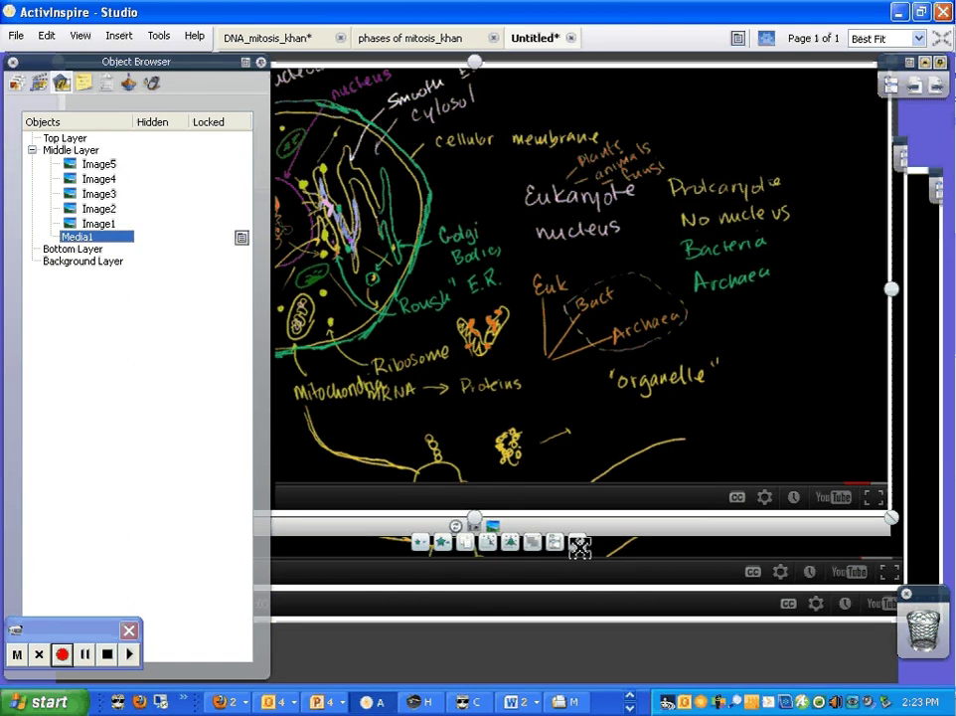
drag(582, 550, 593, 710)
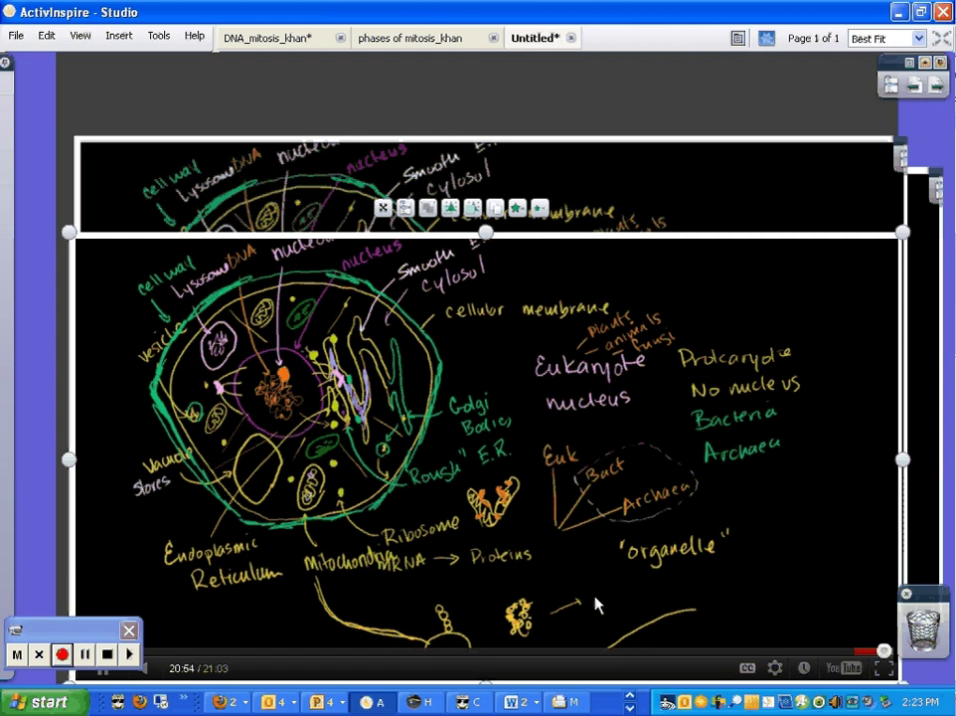
drag(384, 209, 403, 662)
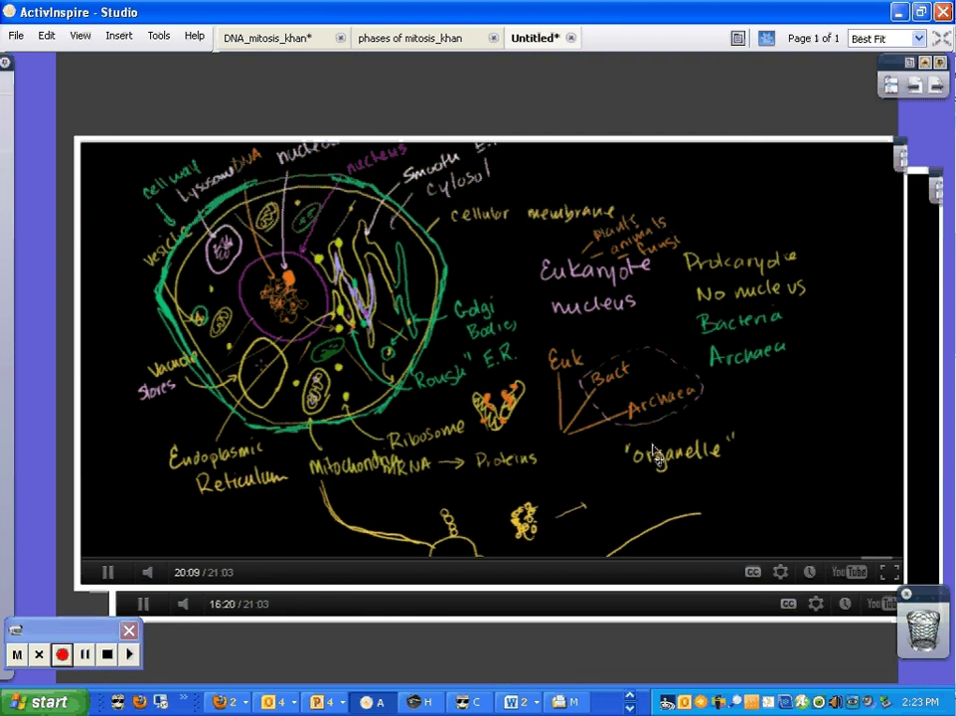
drag(656, 452, 682, 441)
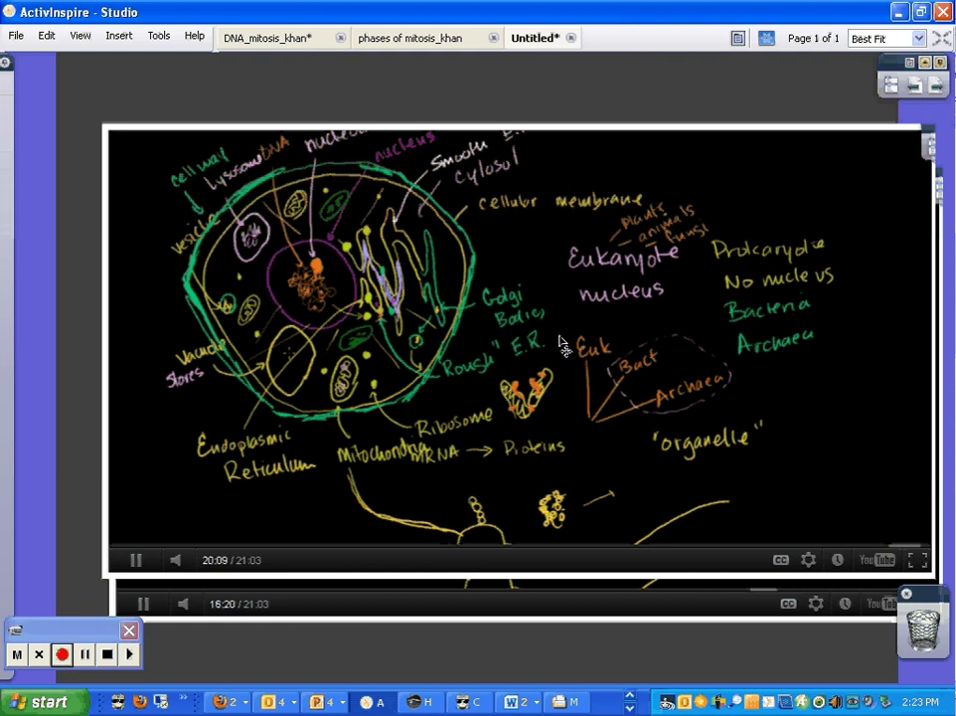
drag(711, 361, 686, 338)
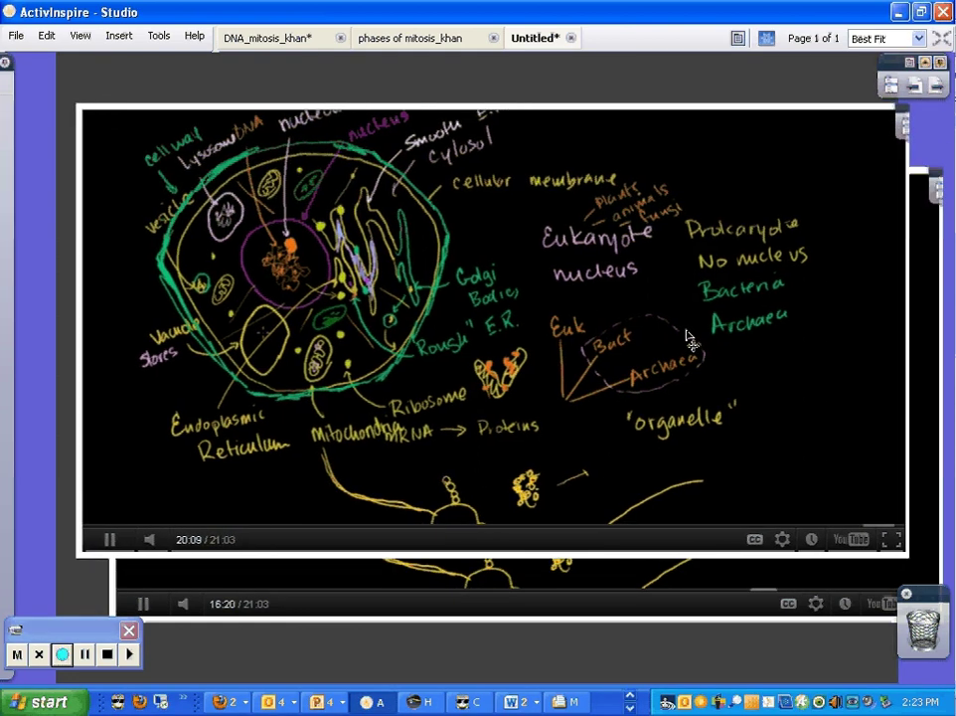
Step: Expand the main toolbox and underline "Prokaryote" and "Eukaryote" on the 20:09 snapshot with a green pen
click(928, 64)
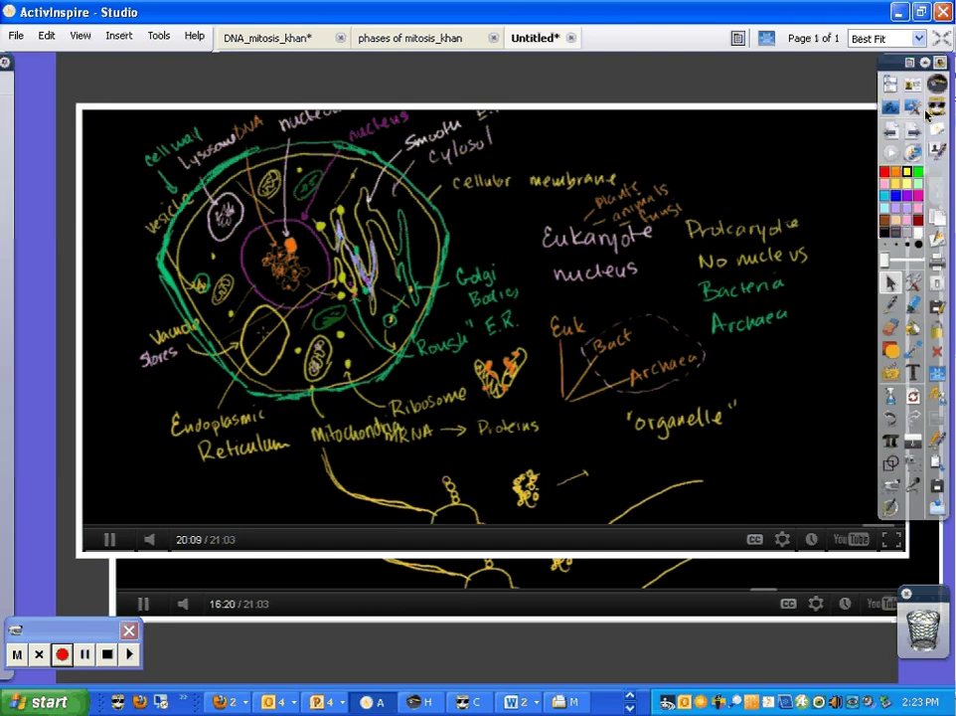
click(890, 305)
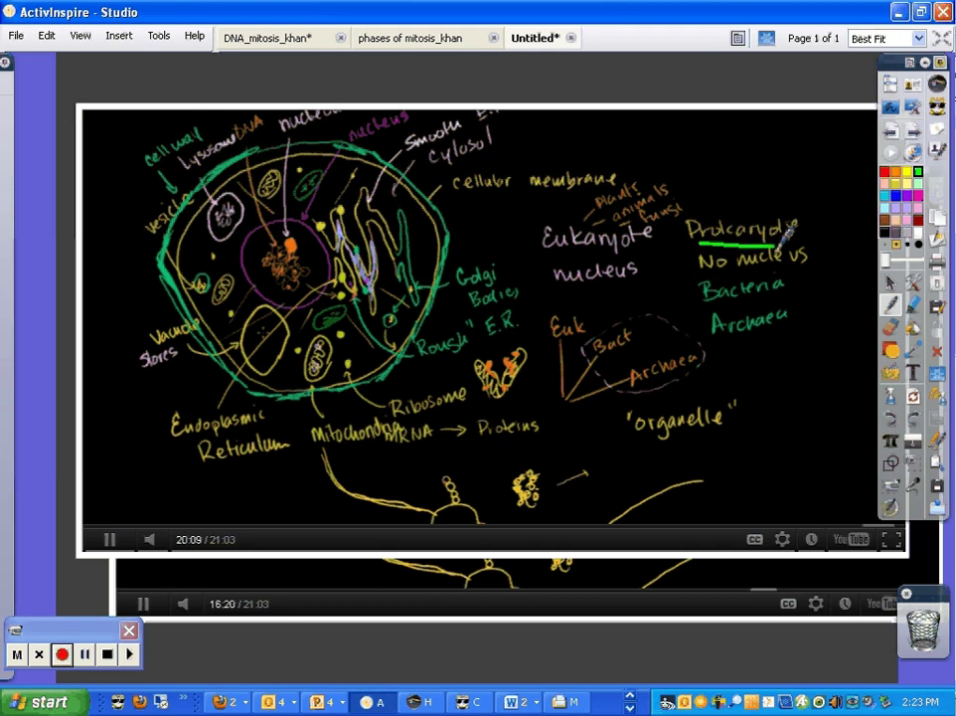
drag(699, 242, 800, 243)
drag(545, 252, 646, 250)
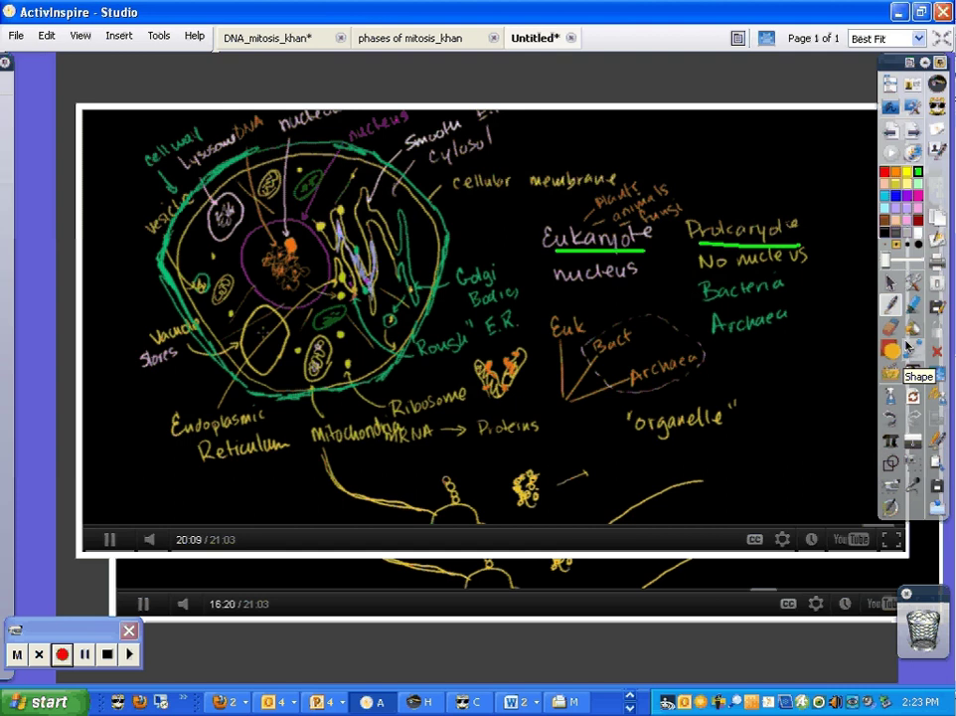
Step: Highlight "Bacteria" in red and "cellular membrane" in pale yellow on the 20:09 snapshot
click(912, 304)
drag(699, 291, 803, 290)
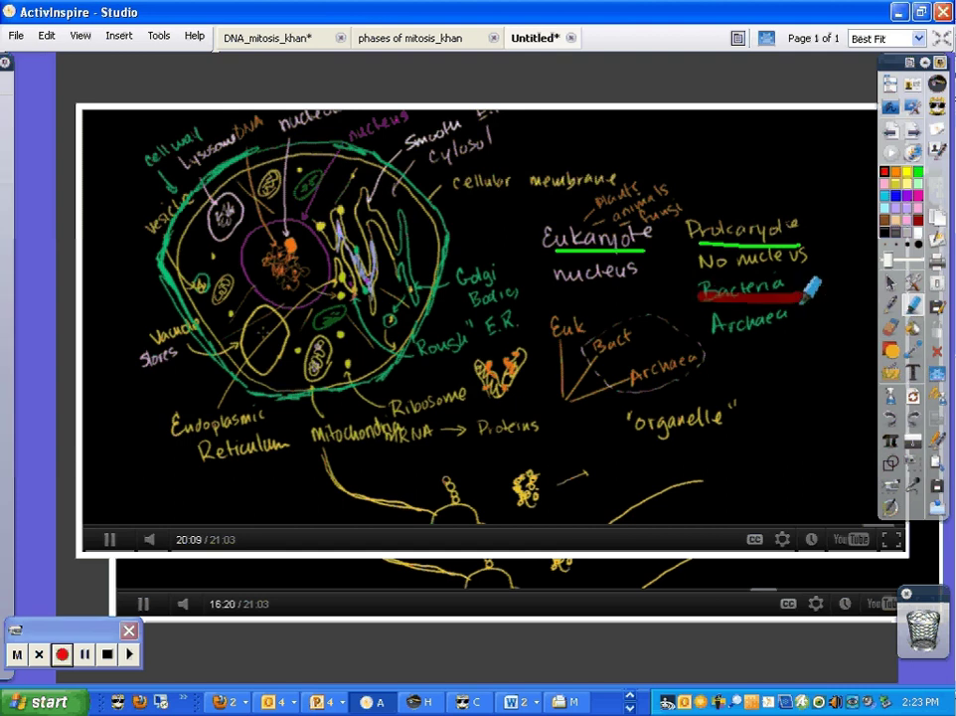
click(907, 183)
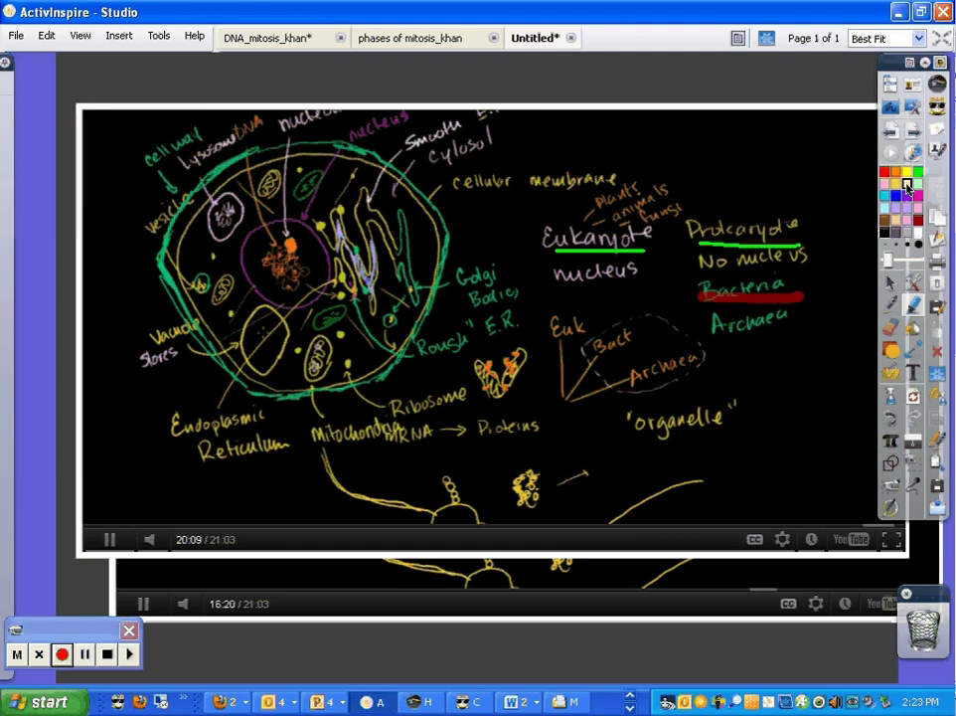
drag(460, 183, 616, 181)
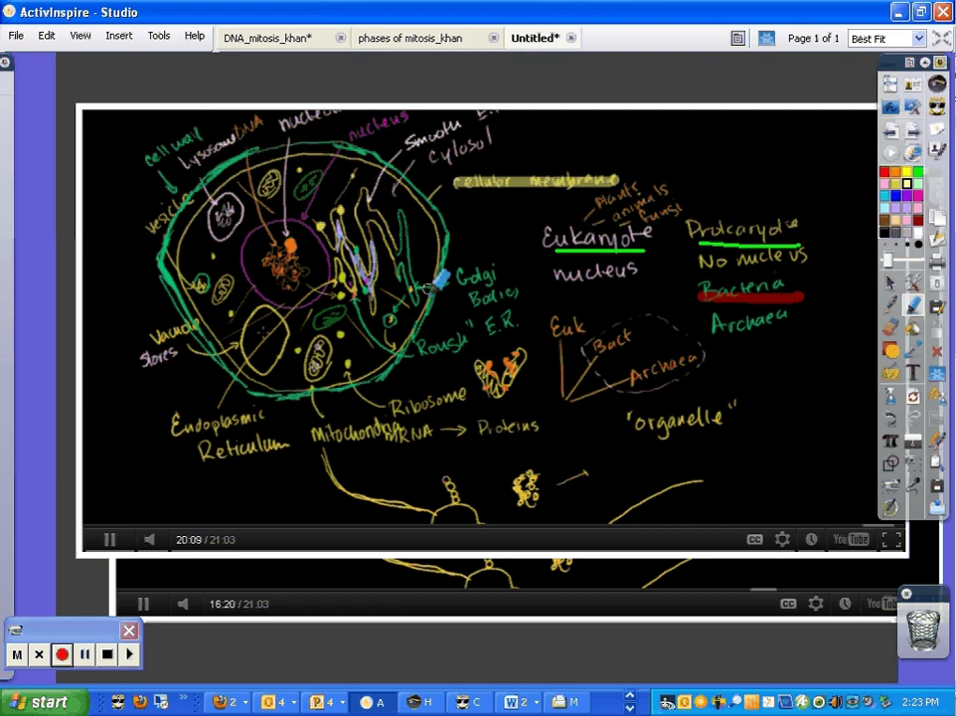
Step: Switch back to the Select tool and clear all annotations from the flipchart page
click(891, 285)
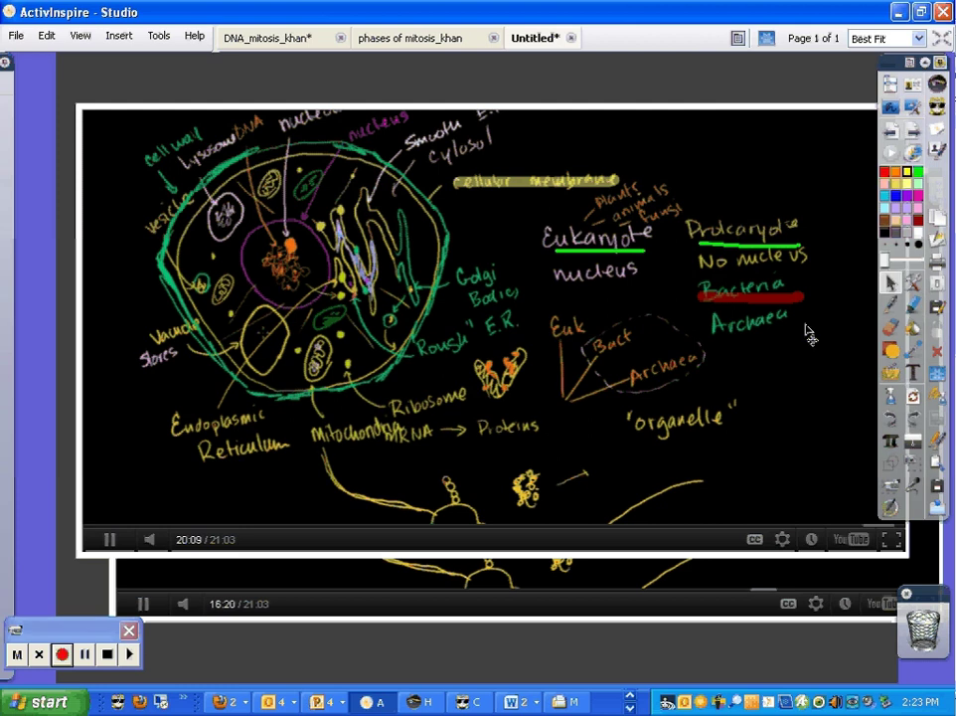
click(891, 395)
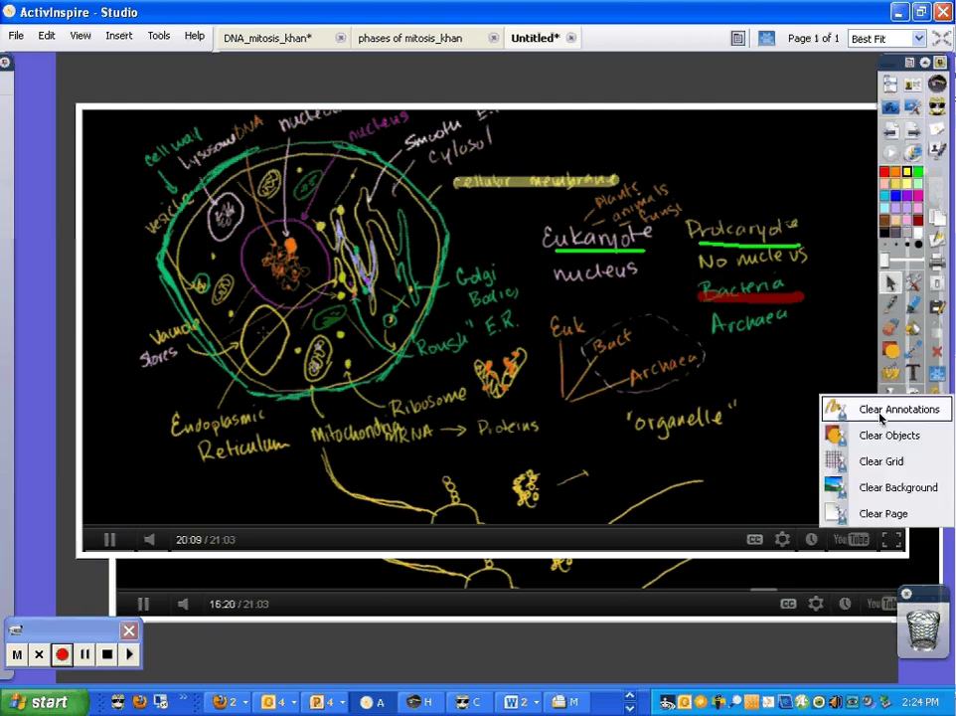
click(875, 412)
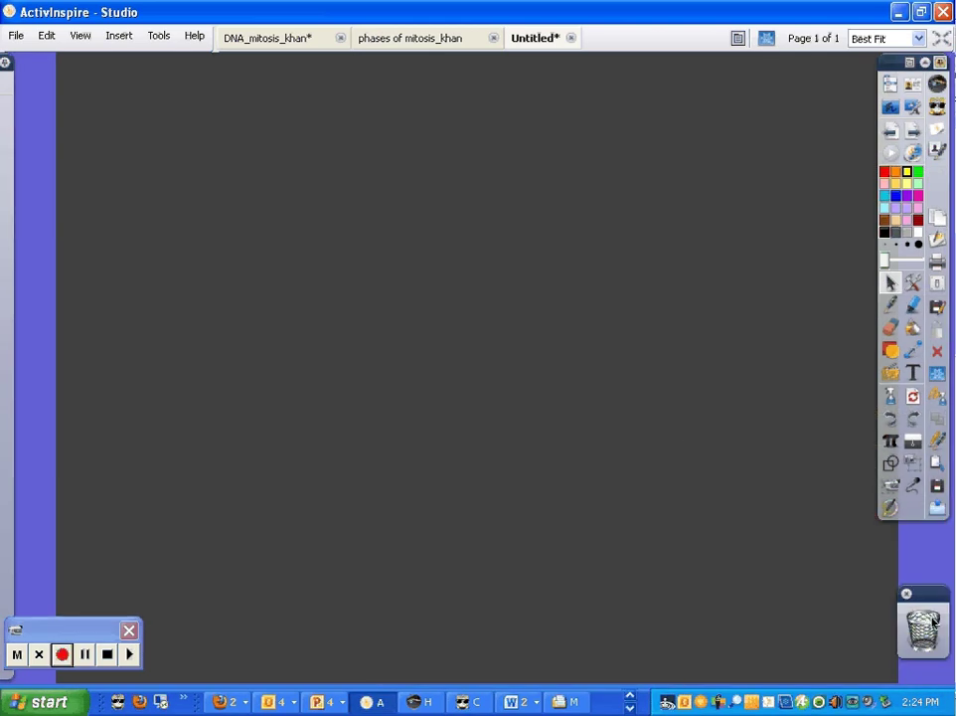
Step: Select the Media1 video lying below the page and move it back up onto the flipchart page
click(919, 40)
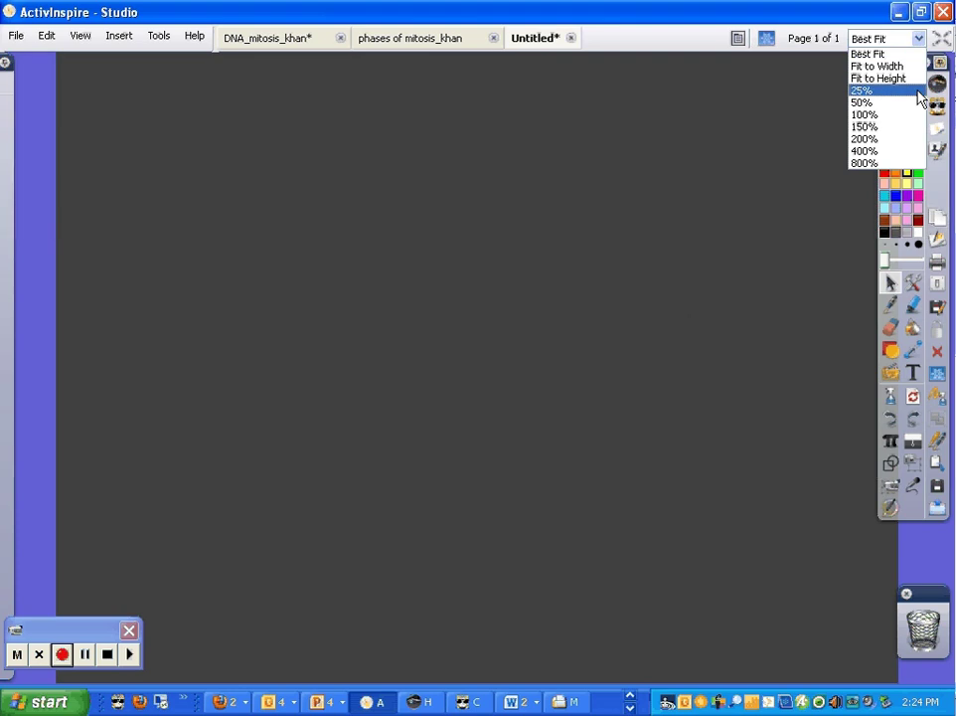
click(861, 90)
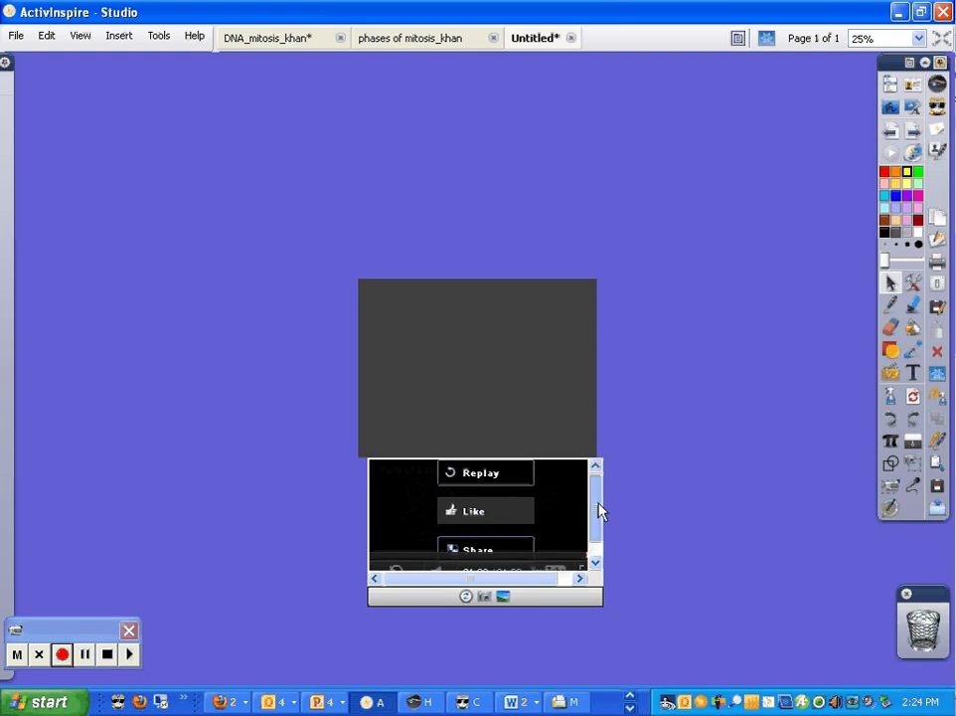
click(581, 592)
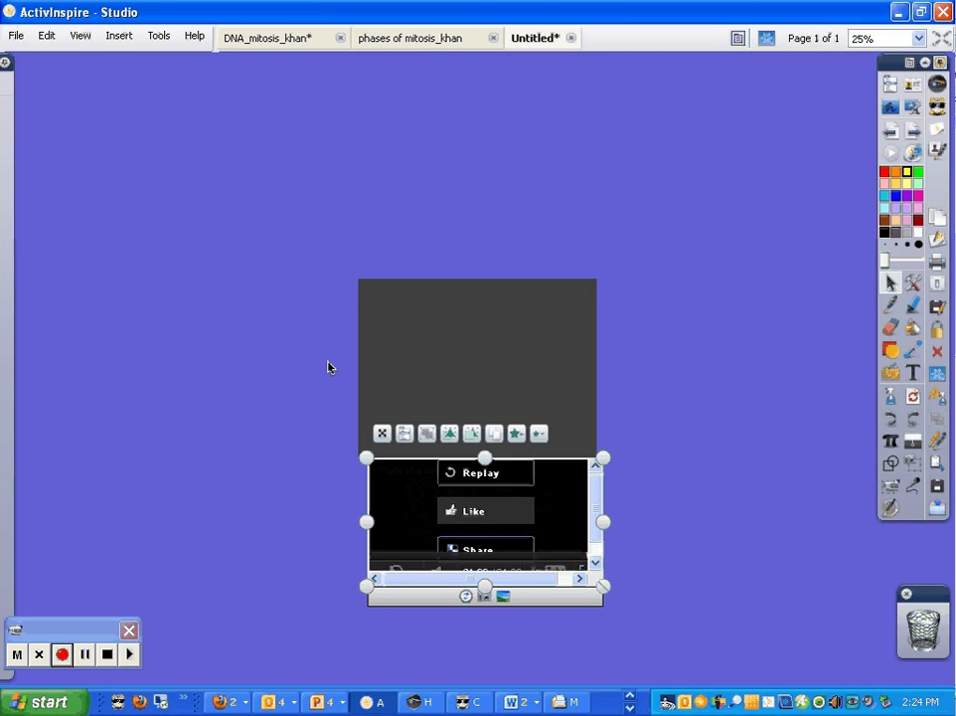
key(ctrl+b)
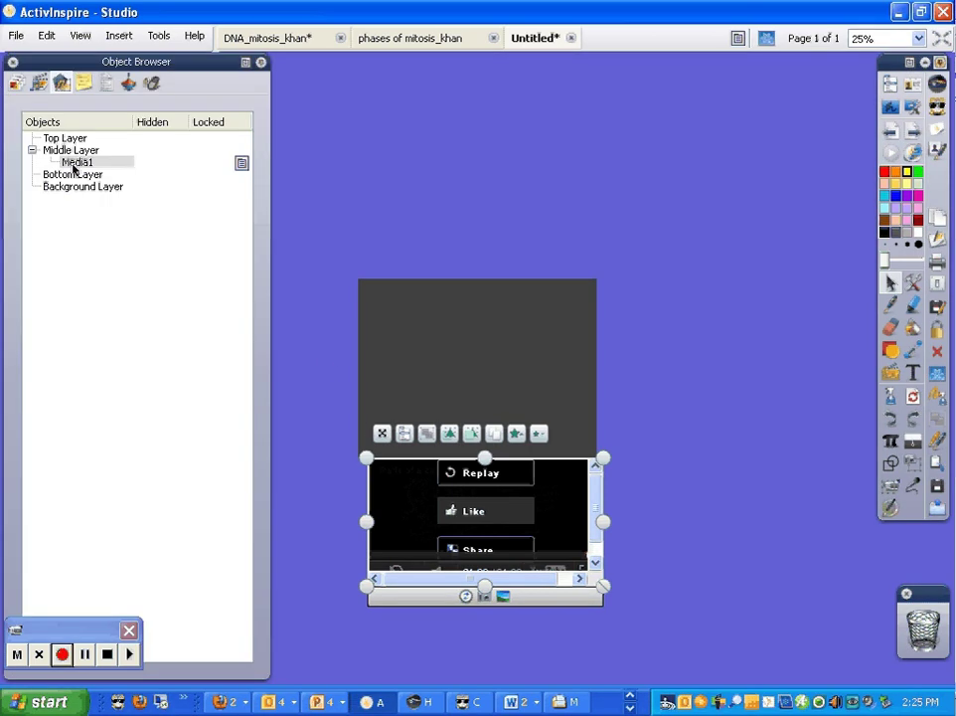
click(73, 163)
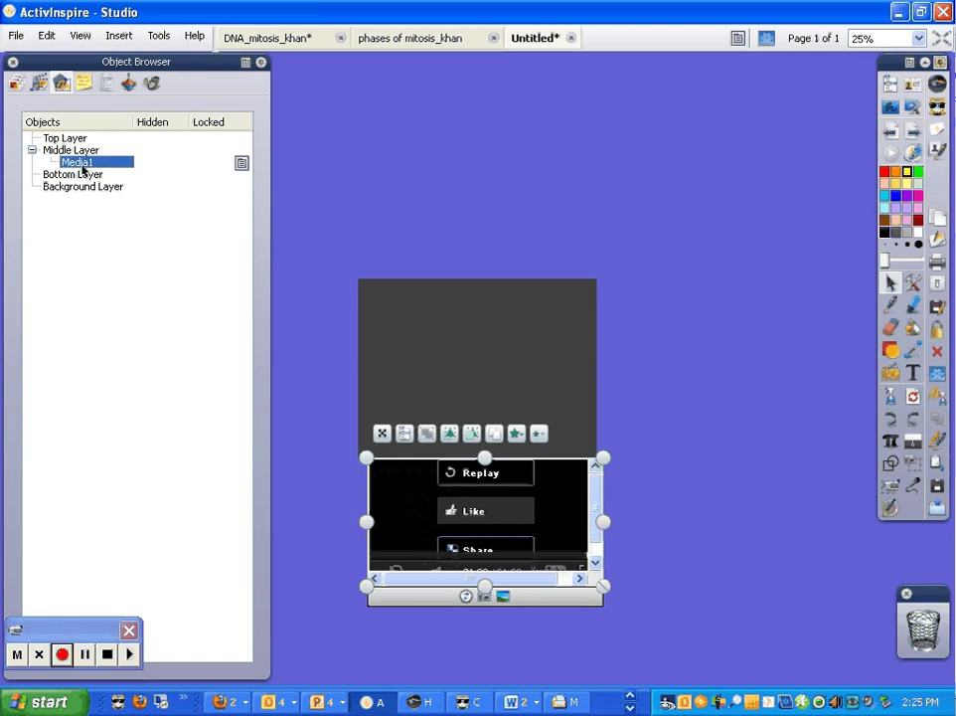
drag(381, 432, 376, 277)
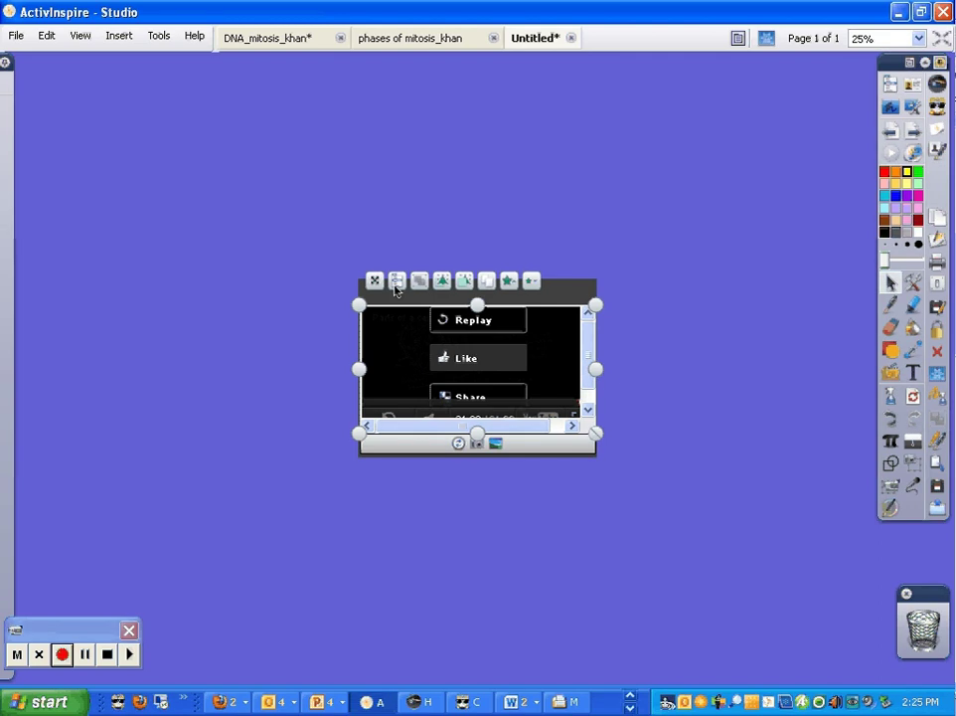
Step: Extend the Media1 frame slightly in width and height to fit the whole player, and move it to the page's top edge
drag(597, 369, 600, 370)
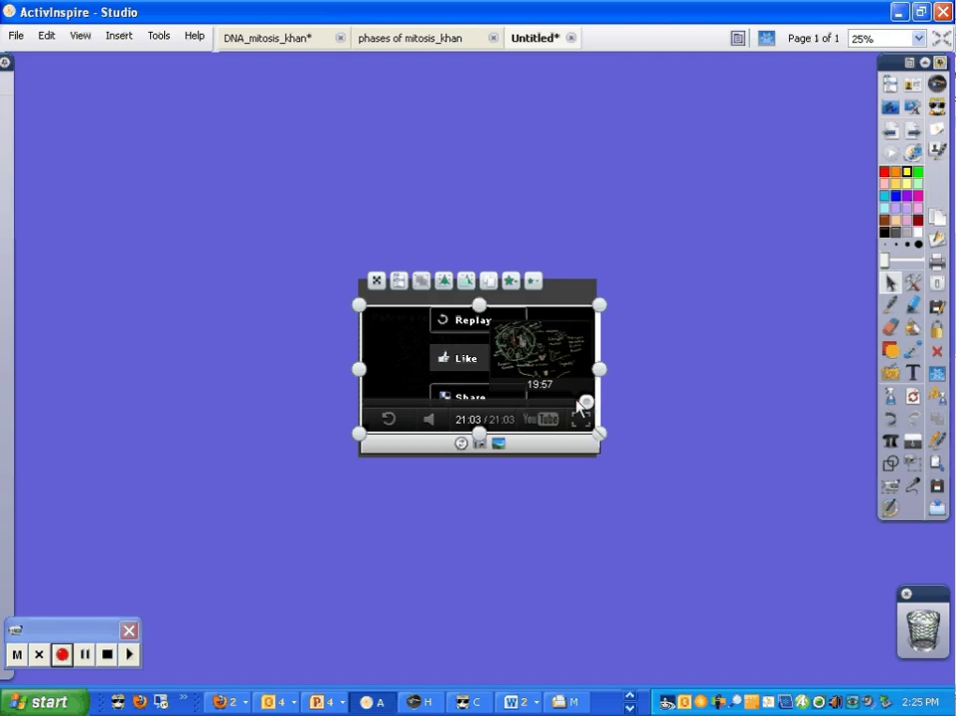
drag(478, 439, 478, 443)
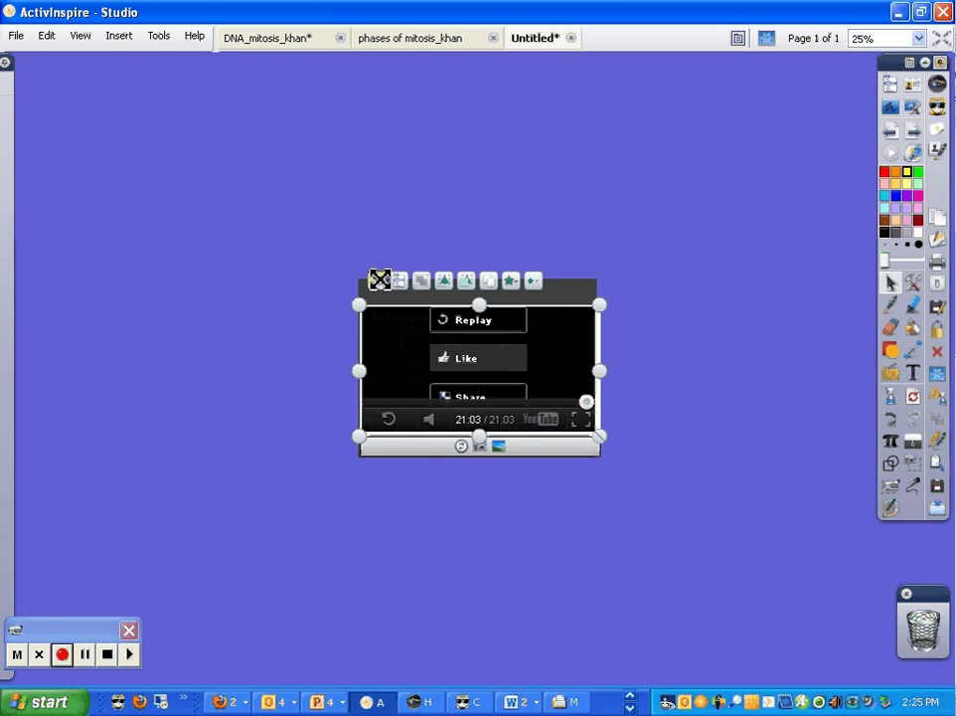
drag(377, 278, 376, 258)
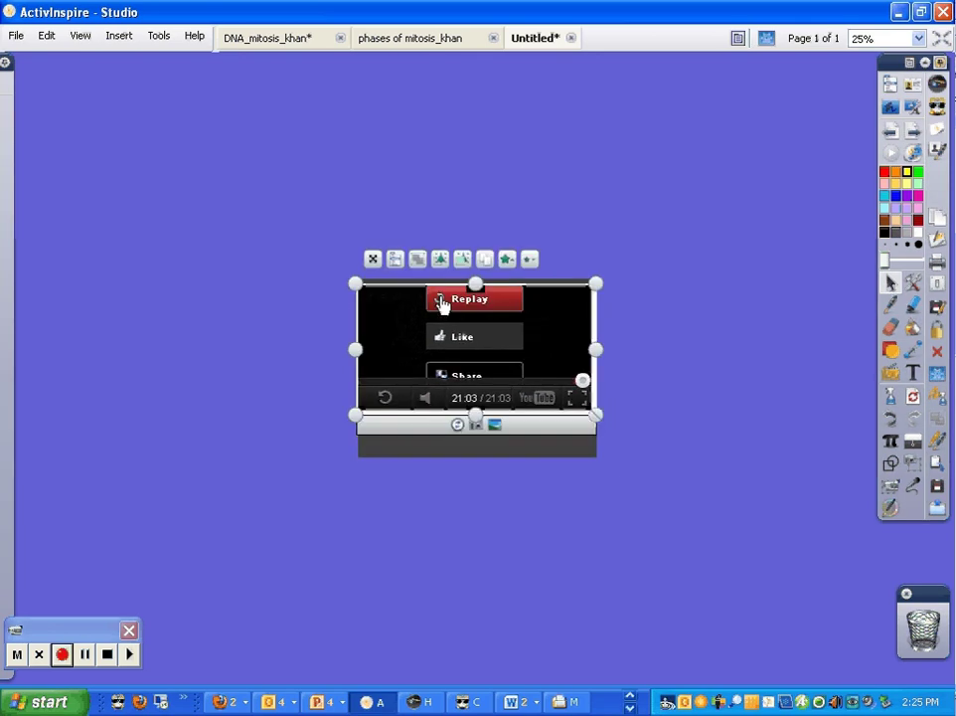
click(918, 37)
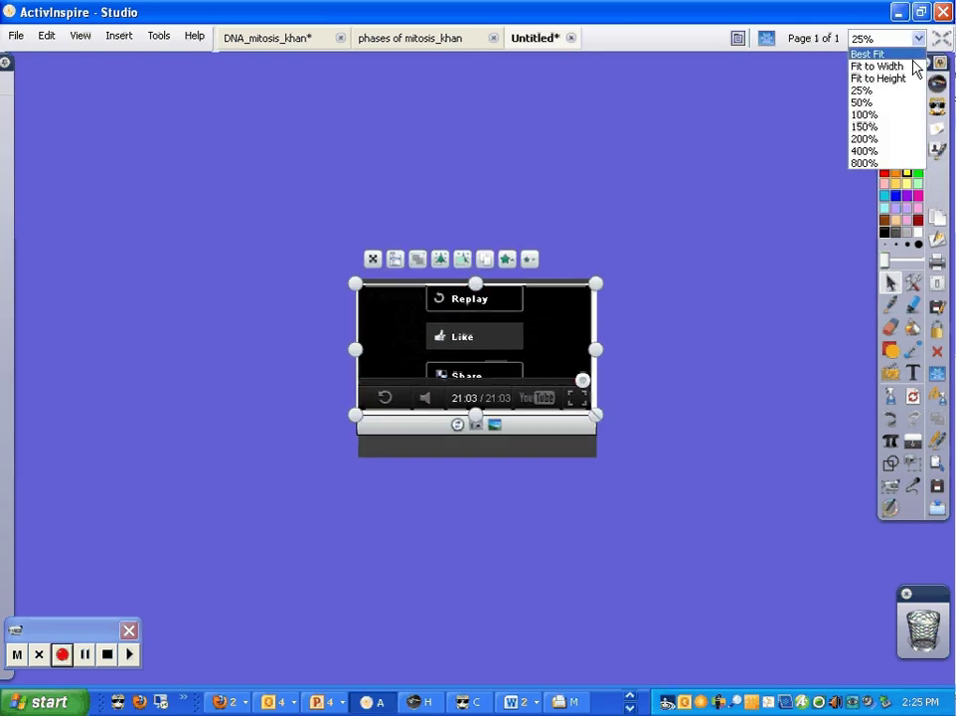
click(915, 79)
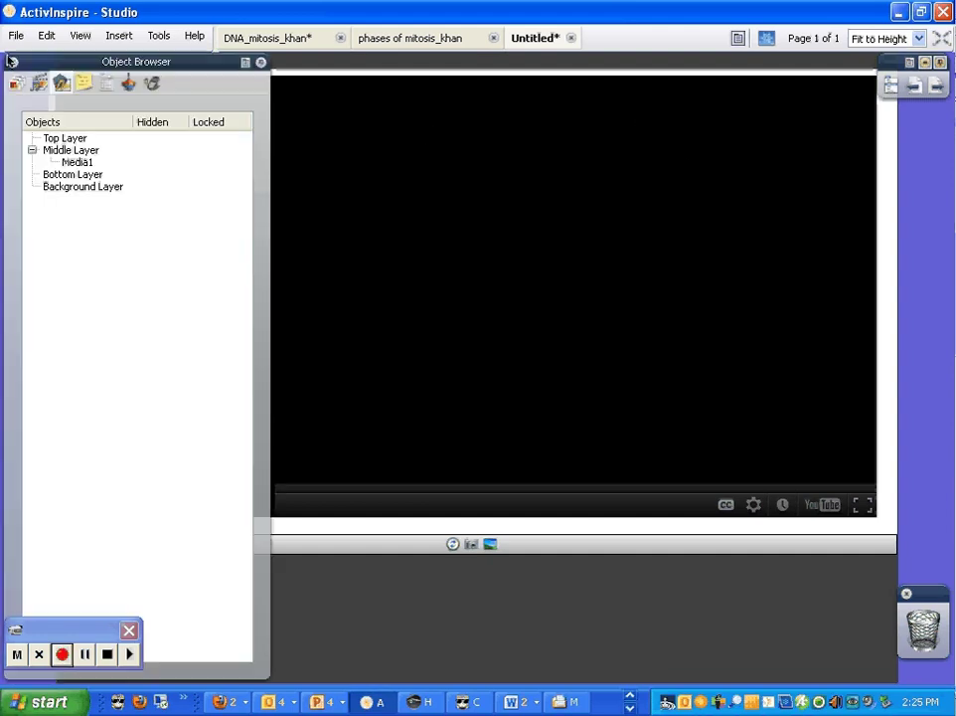
Step: Save the flipchart under the name cell_khan.flipchart in the Cells H1L4 folder within the Biology folder
click(16, 36)
click(70, 202)
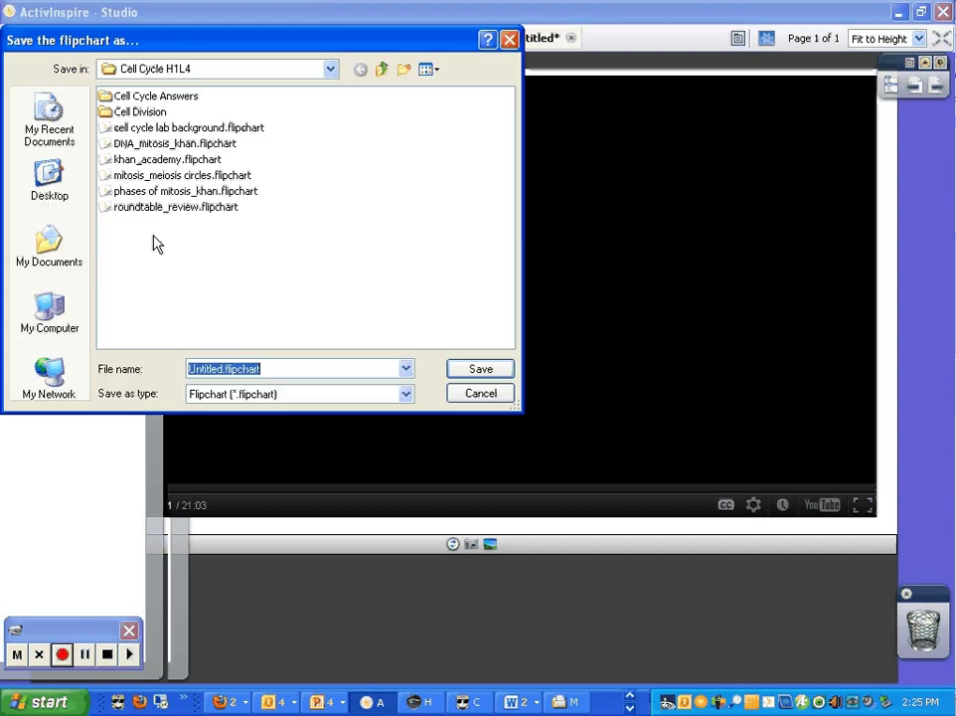
click(218, 368)
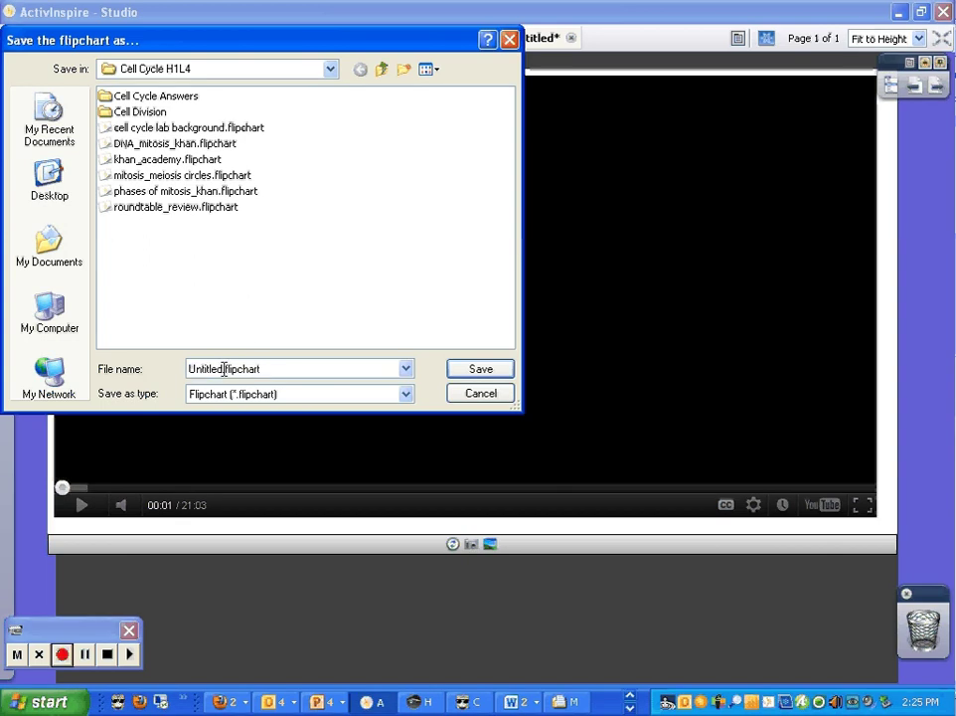
drag(224, 368, 144, 363)
text(cell_khan)
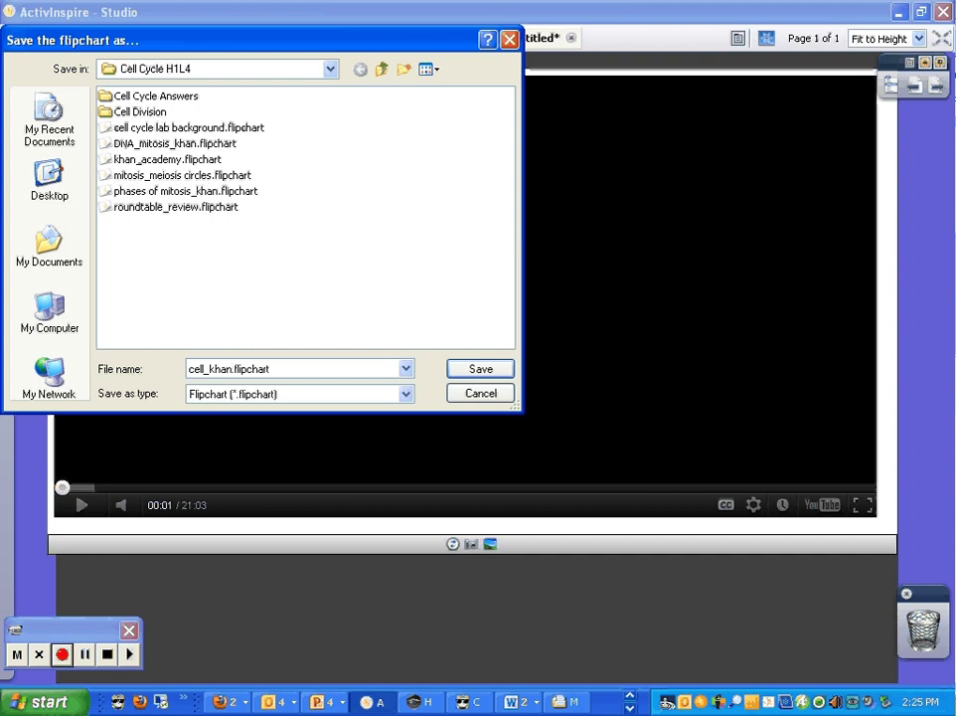
click(378, 70)
double_click(121, 141)
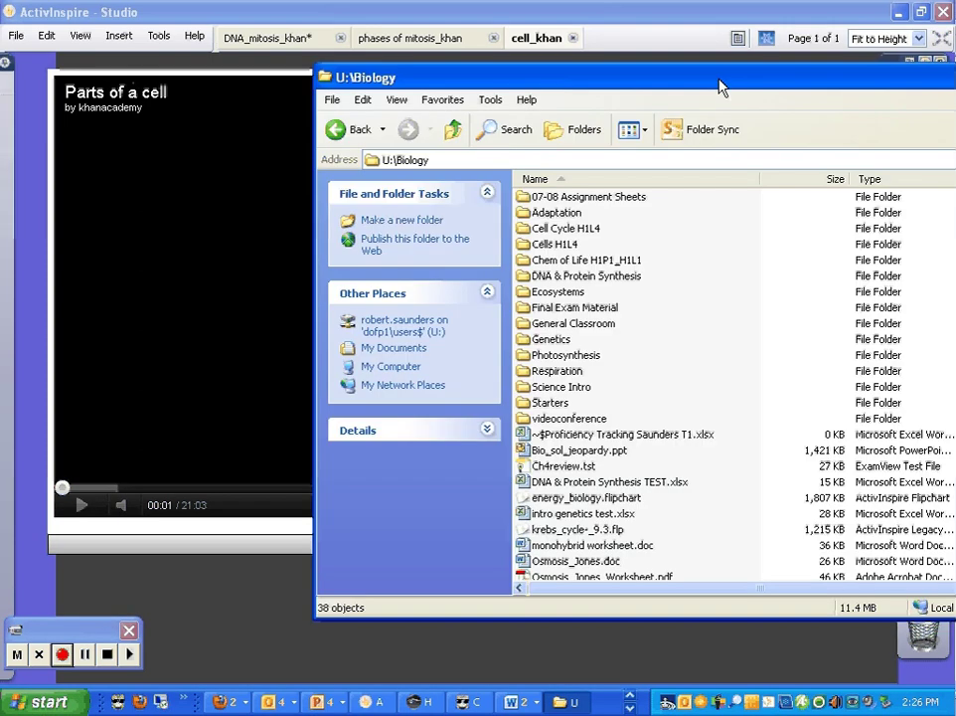
Step: In the Windows Explorer window for U:\Biology, open the Cells H1L4 folder and check the saved cell_khan.flipchart file's size
drag(721, 88, 506, 60)
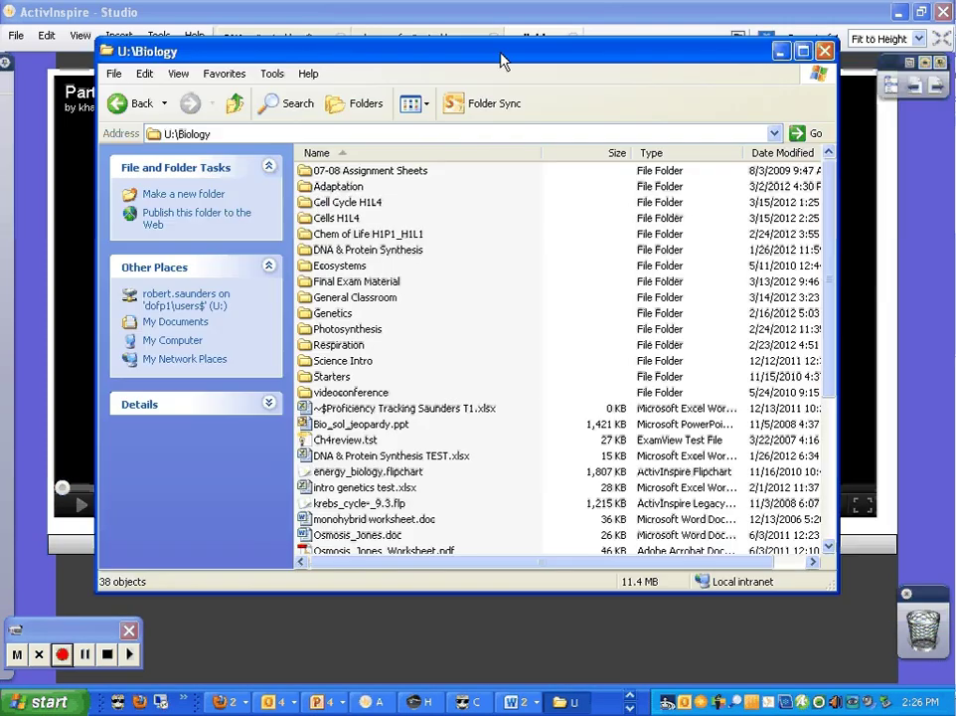
double_click(320, 218)
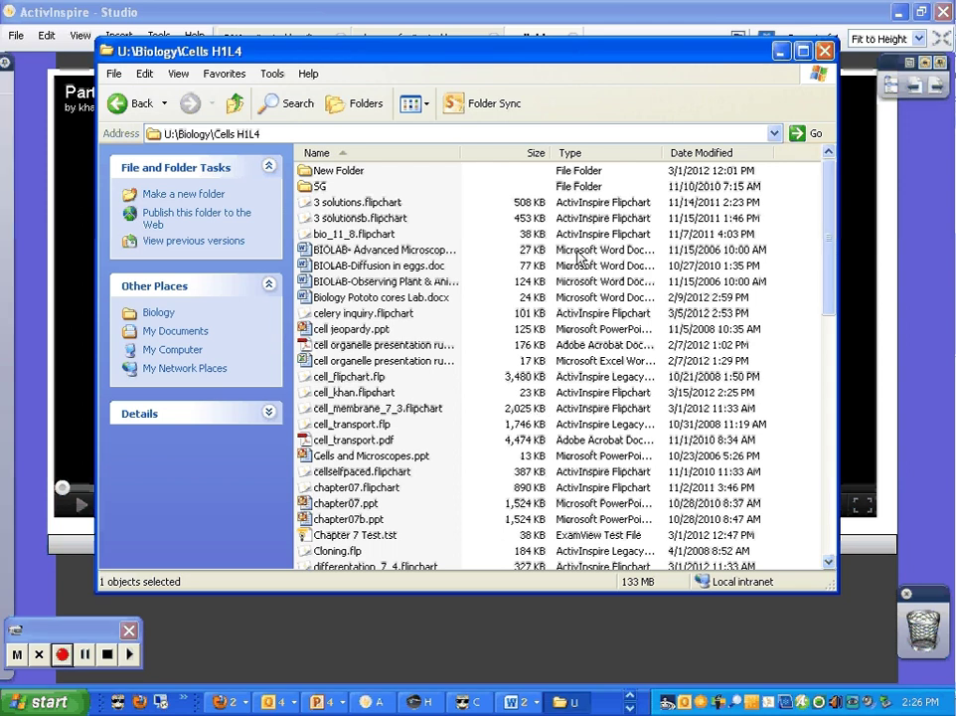
drag(600, 52, 624, 95)
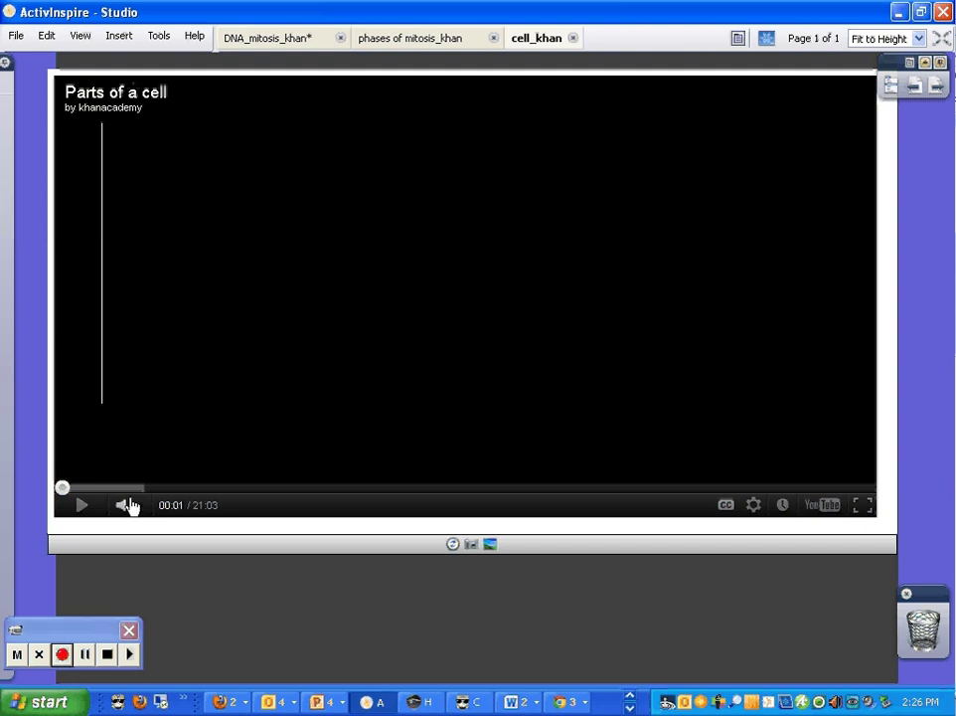
drag(91, 633, 164, 600)
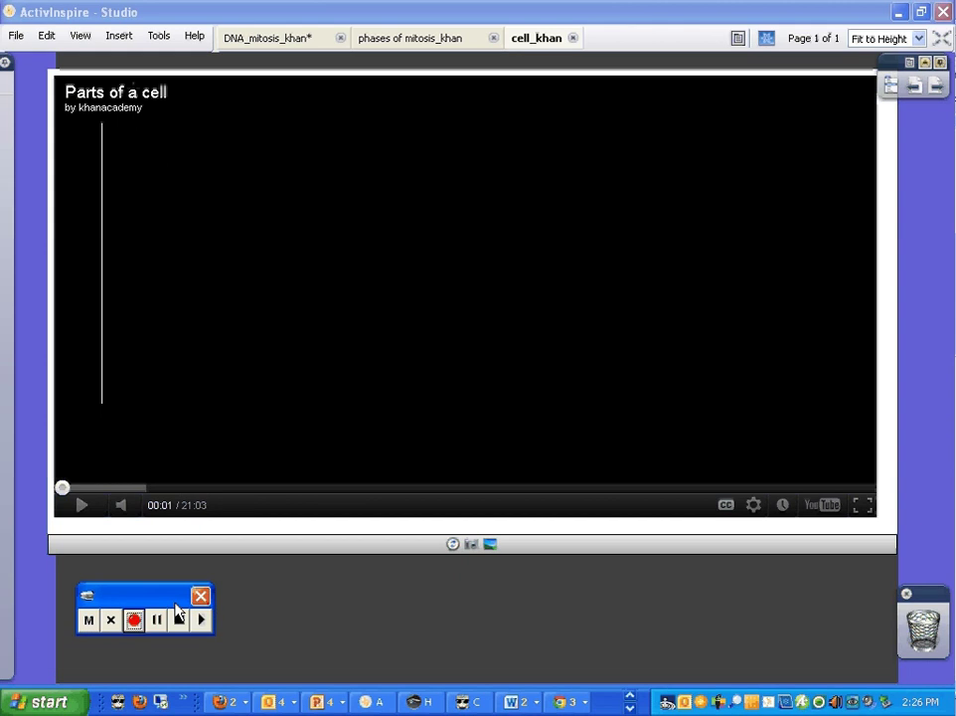